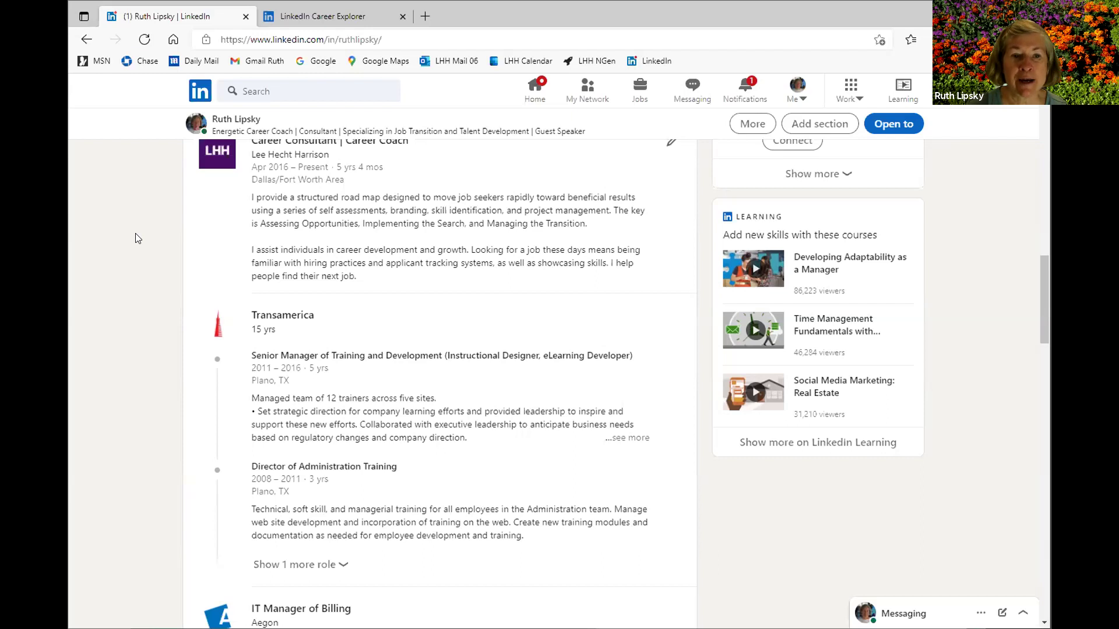
- Review the job entries in the profile's Experience section and continue to Skills & endorsements
{"action": "scroll", "coordinate": [135, 238], "scroll_direction": "up", "scroll_amount": 1}
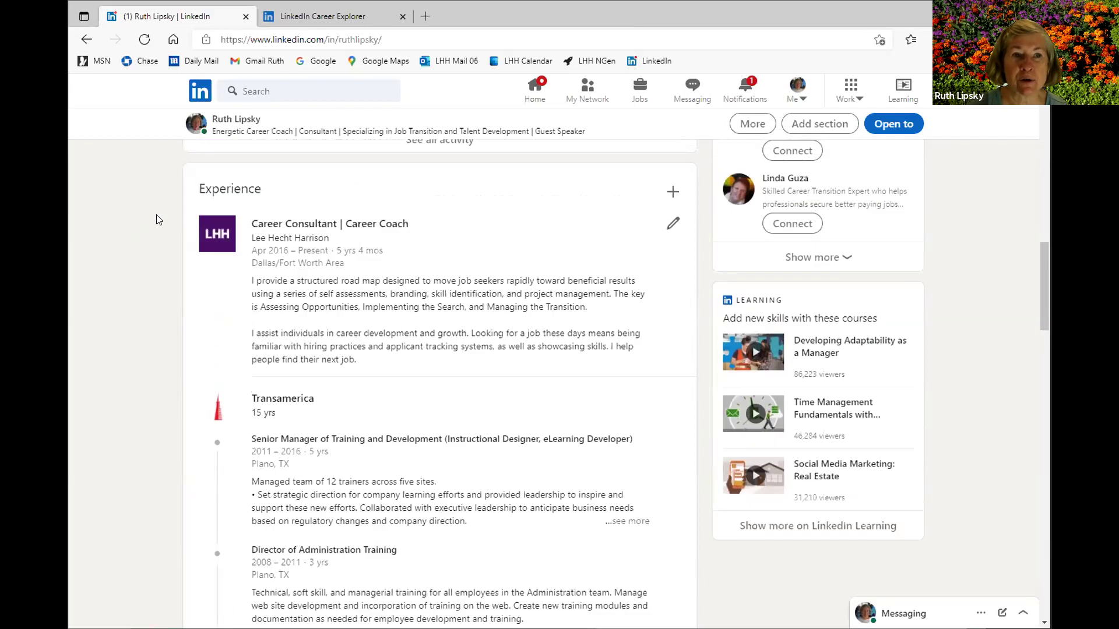
{"action": "left_click", "coordinate": [216, 190]}
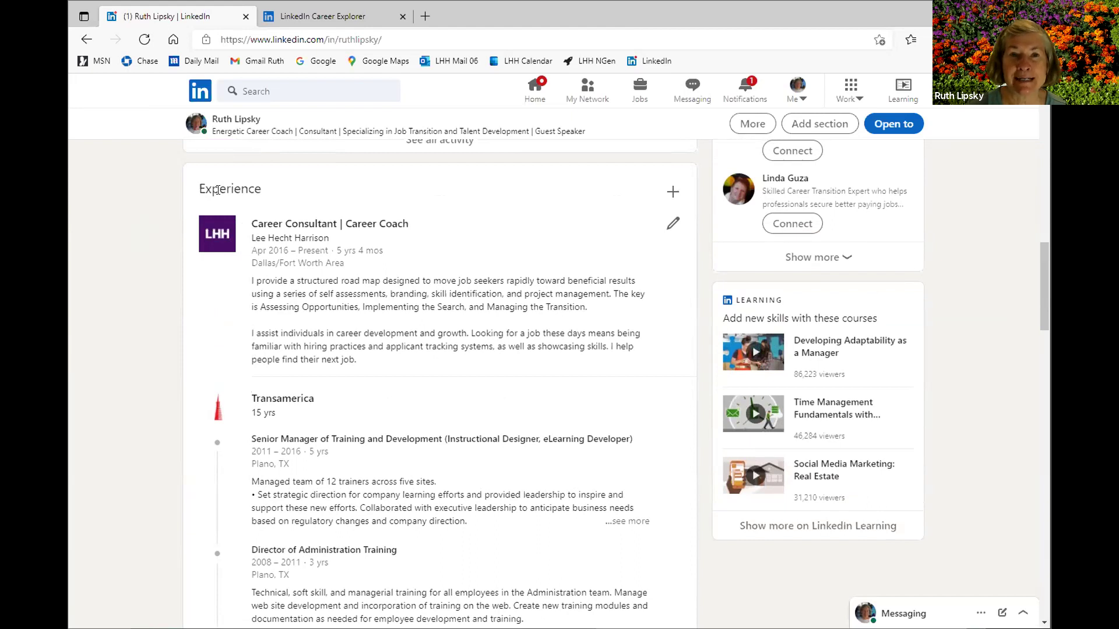
{"action": "scroll", "coordinate": [216, 190], "scroll_direction": "down", "scroll_amount": 12}
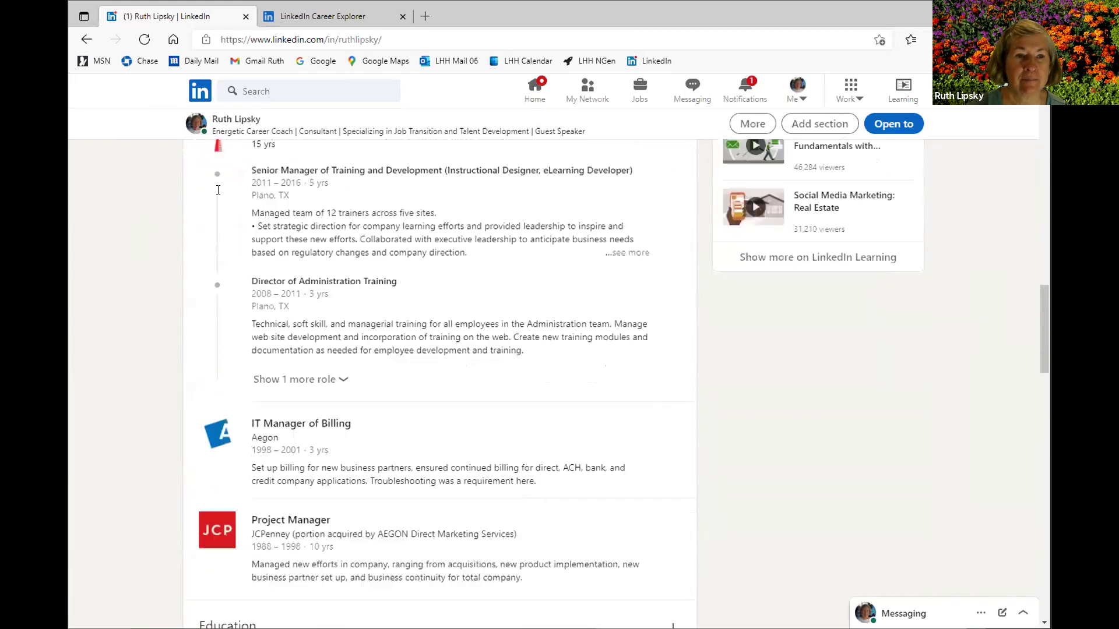
{"action": "scroll", "coordinate": [125, 257], "scroll_direction": "down", "scroll_amount": 10}
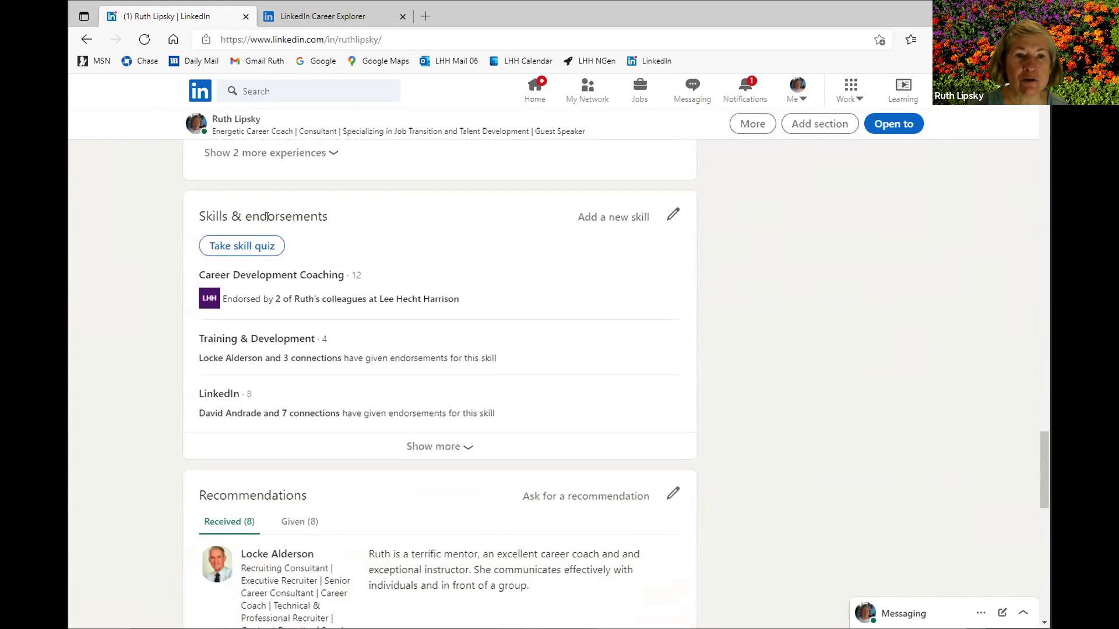
- Expand the Skills & endorsements section to show the profile's full list of skills
{"action": "left_click", "coordinate": [238, 255]}
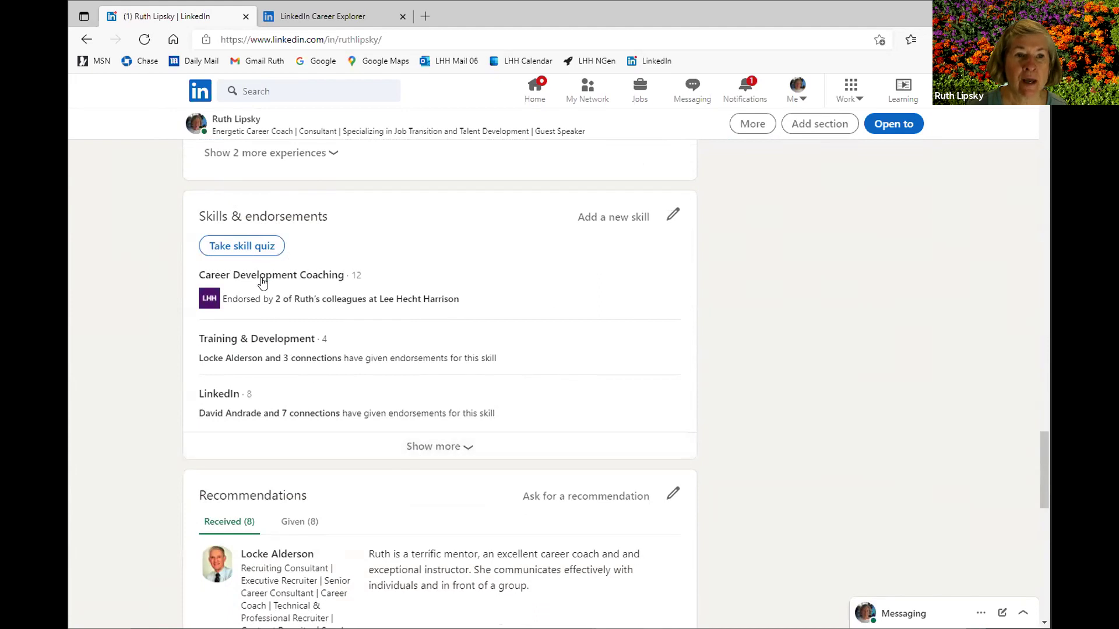
{"action": "left_click", "coordinate": [226, 398]}
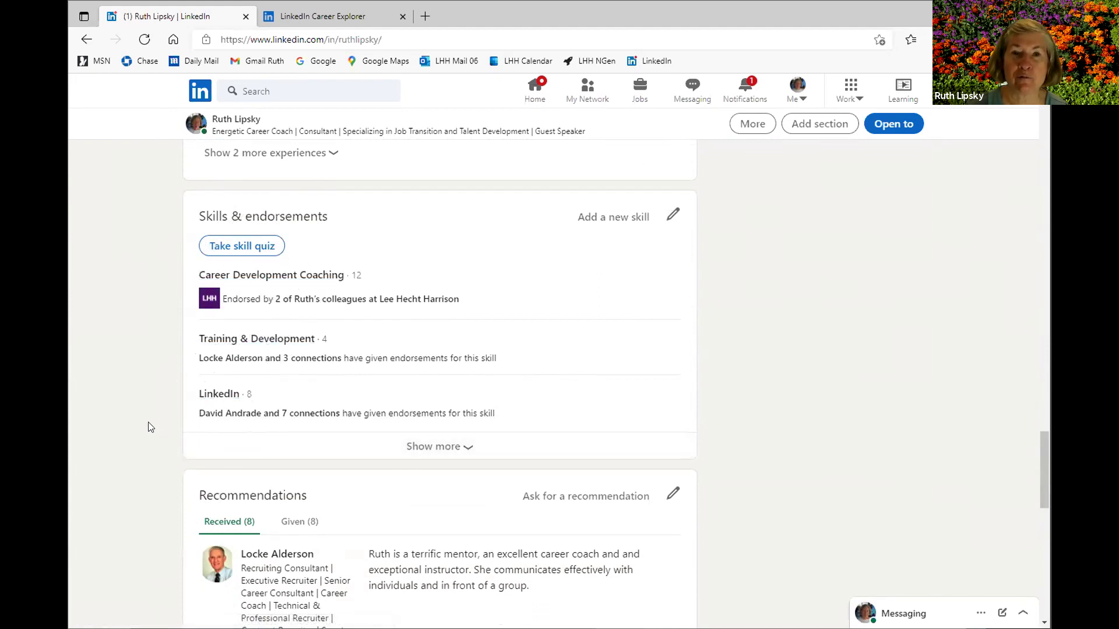
{"action": "left_click", "coordinate": [429, 450]}
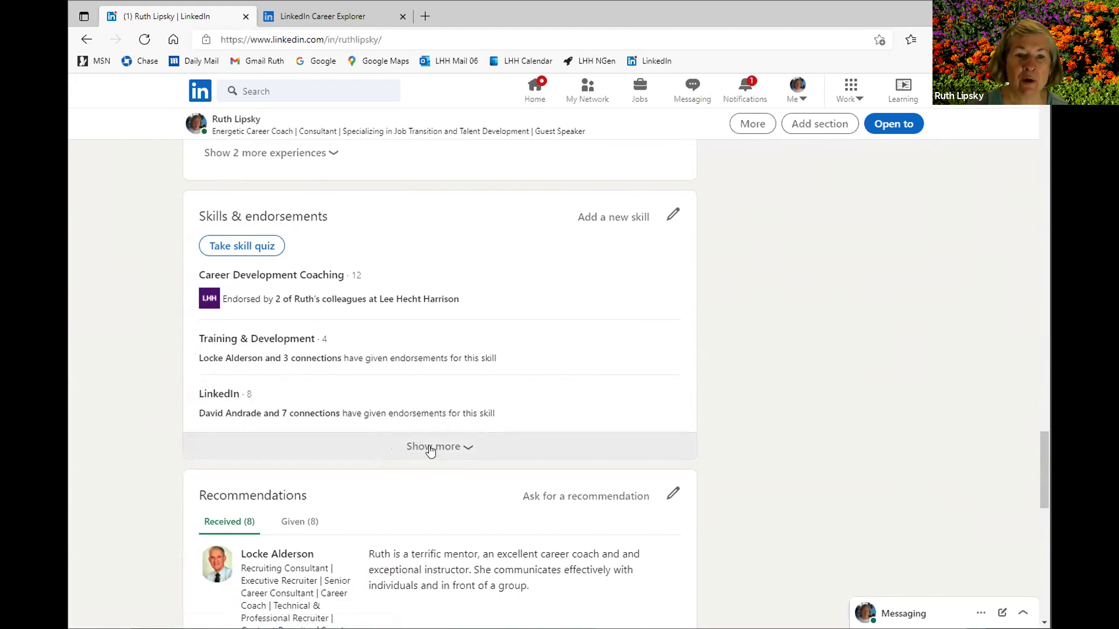
{"action": "scroll", "coordinate": [429, 449], "scroll_direction": "down", "scroll_amount": 5}
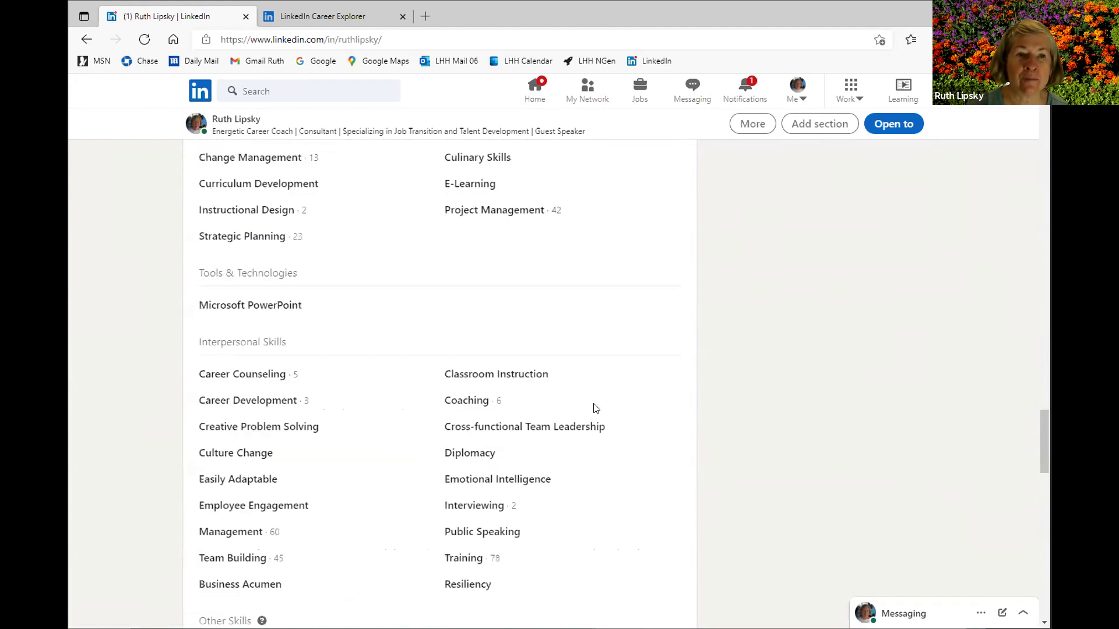
- Examine the Industry Knowledge, Tools & Technologies and Interpersonal Skills categories in the expanded skill list
{"action": "scroll", "coordinate": [596, 408], "scroll_direction": "up", "scroll_amount": 1}
{"action": "left_click", "coordinate": [241, 182]}
{"action": "left_click", "coordinate": [242, 353]}
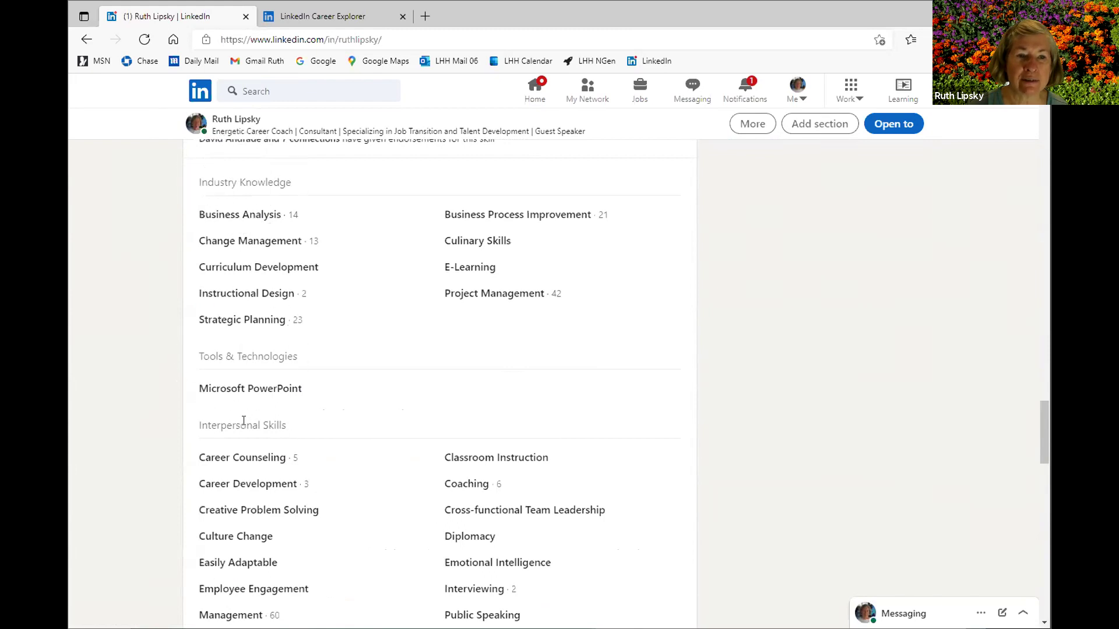
{"action": "left_click", "coordinate": [244, 422]}
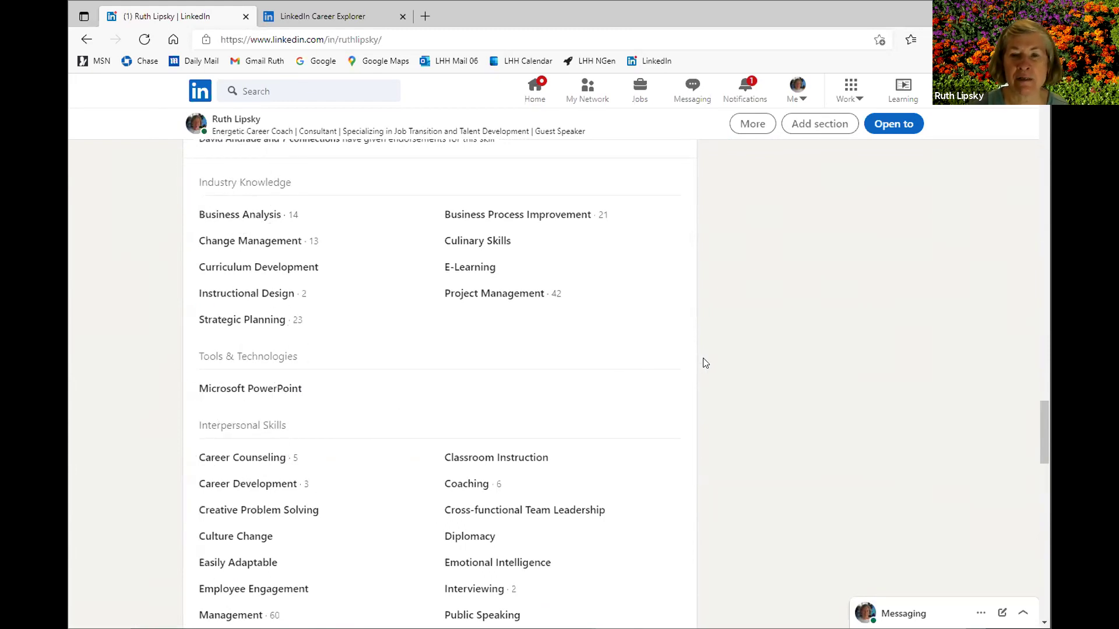
{"action": "scroll", "coordinate": [485, 400], "scroll_direction": "down", "scroll_amount": 1}
{"action": "left_click", "coordinate": [465, 429]}
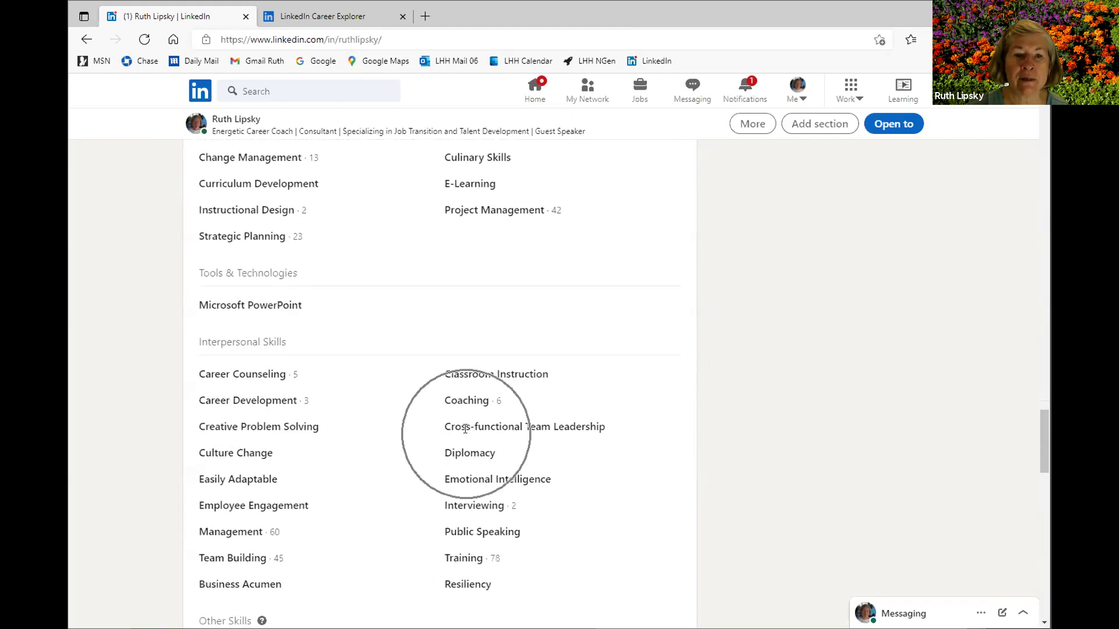
{"action": "left_click", "coordinate": [261, 306]}
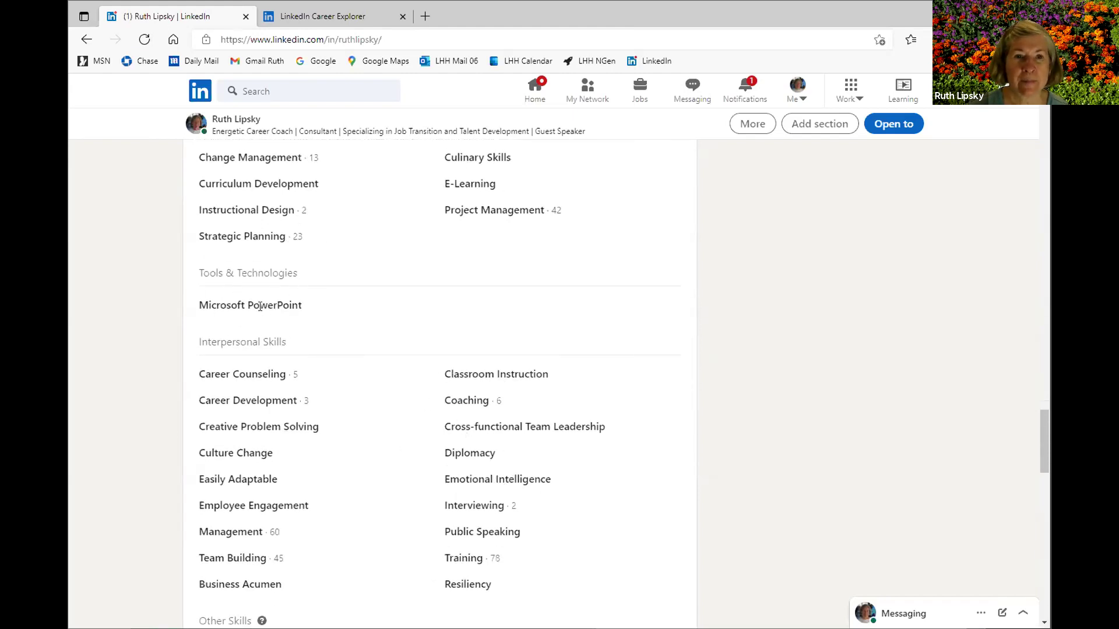
- Open the form for adding a new skill, look over its suggestions, and close it without adding any
{"action": "scroll", "coordinate": [260, 307], "scroll_direction": "up", "scroll_amount": 5}
{"action": "left_click", "coordinate": [610, 362]}
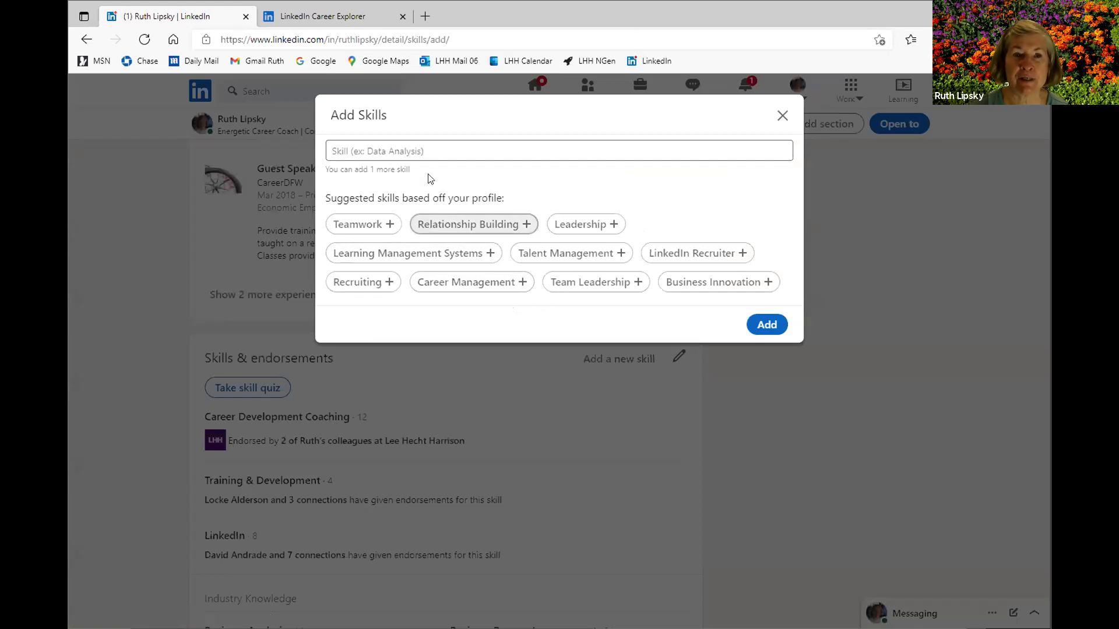
{"action": "left_click", "coordinate": [428, 151]}
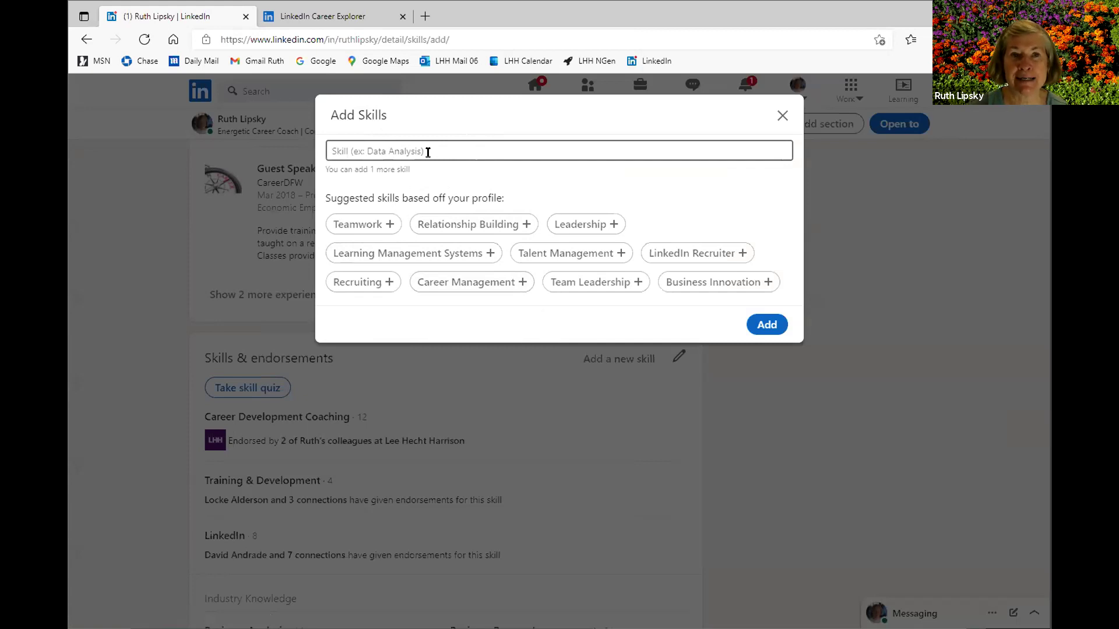
{"action": "left_click", "coordinate": [782, 116]}
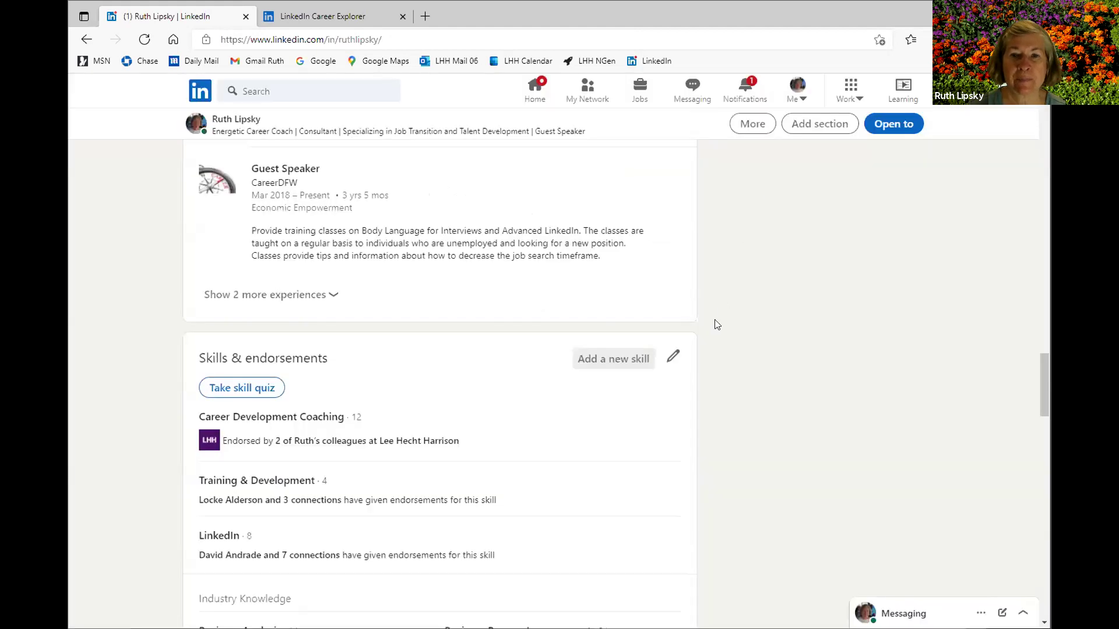
- Open the skill reordering dialog and examine the pinned top skills and the options for pinning, deleting and reordering skills
{"action": "left_click", "coordinate": [673, 358]}
{"action": "left_click", "coordinate": [673, 357]}
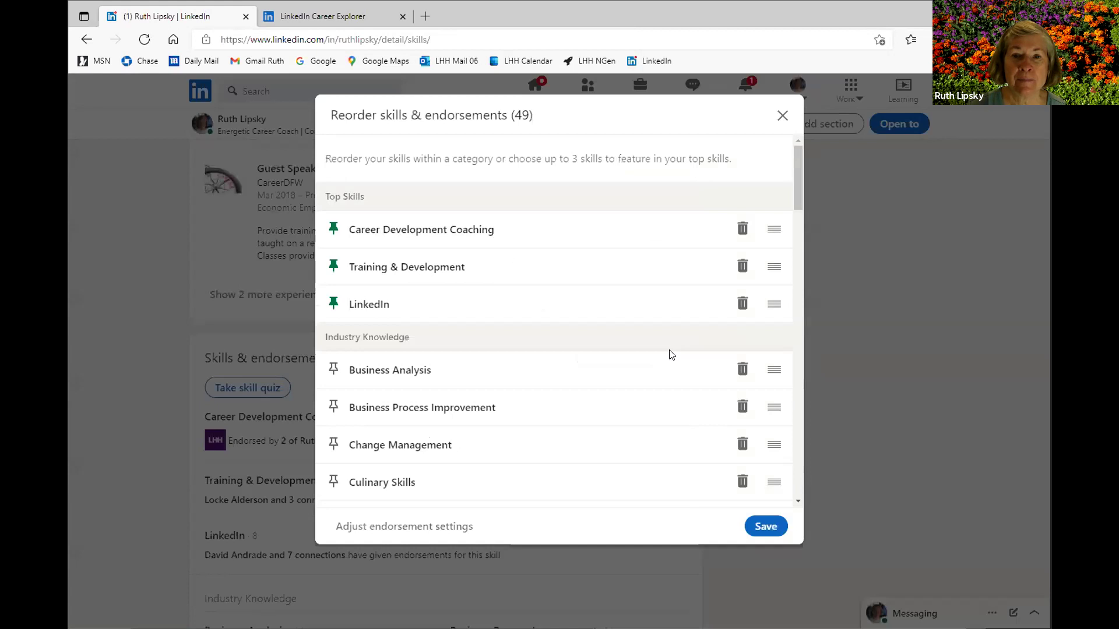
{"action": "left_click", "coordinate": [337, 234]}
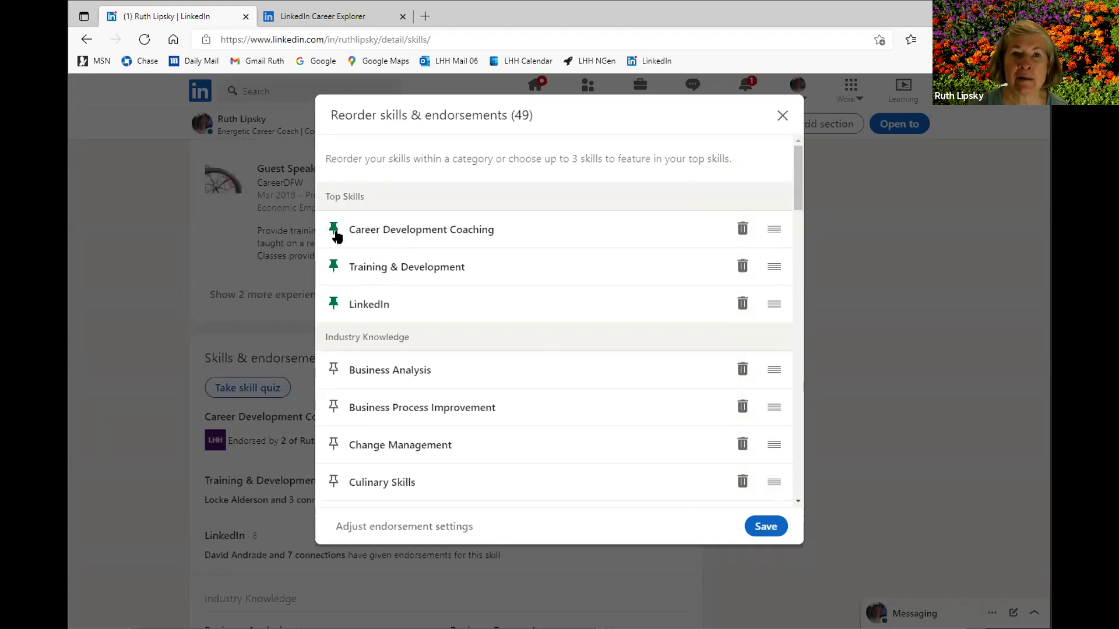
{"action": "left_click", "coordinate": [334, 371]}
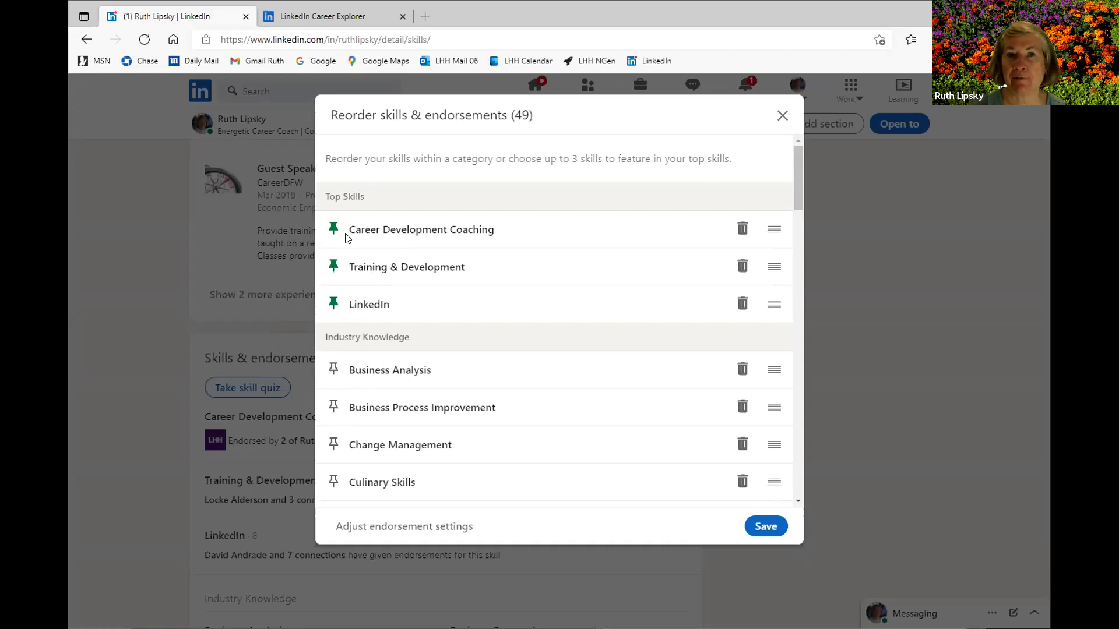
{"action": "scroll", "coordinate": [369, 251], "scroll_direction": "down", "scroll_amount": 2}
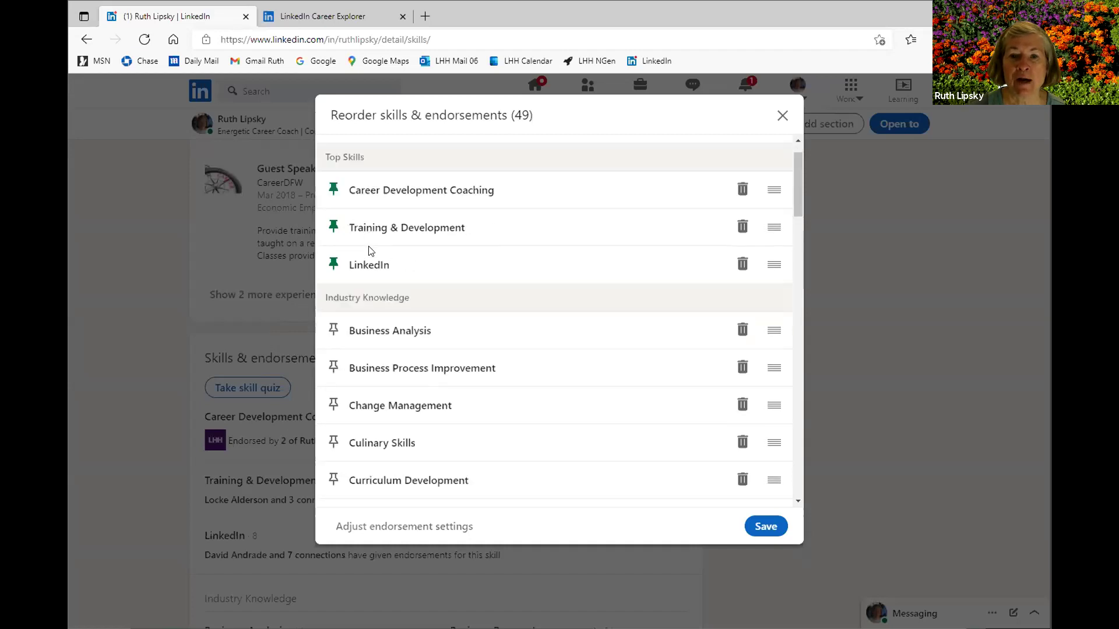
{"action": "left_click", "coordinate": [735, 262]}
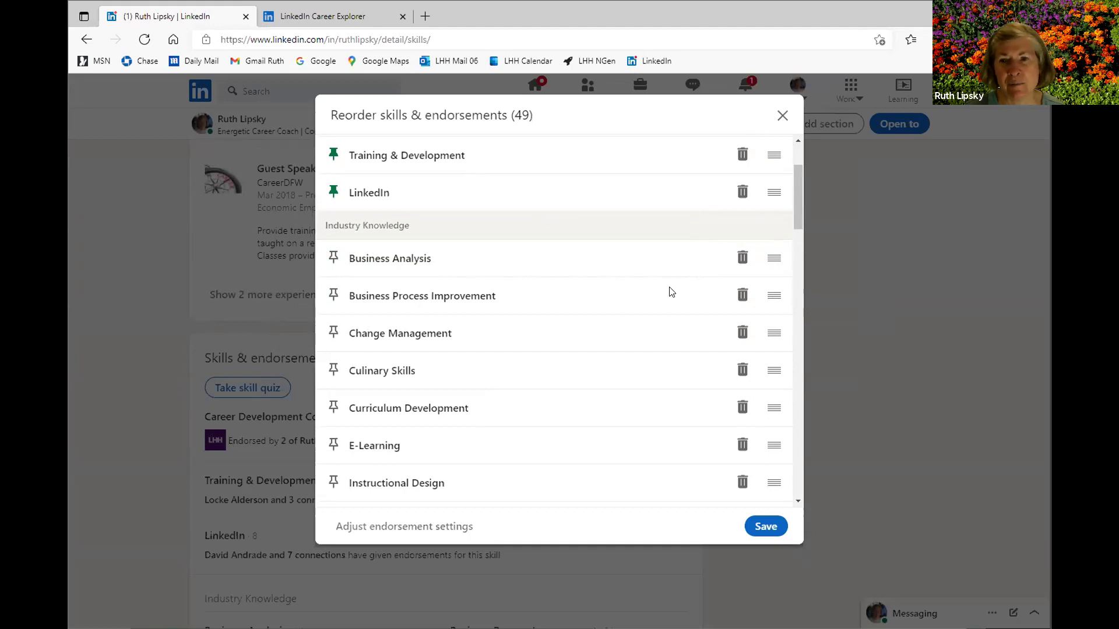
{"action": "left_click", "coordinate": [772, 296]}
{"action": "left_click", "coordinate": [773, 294]}
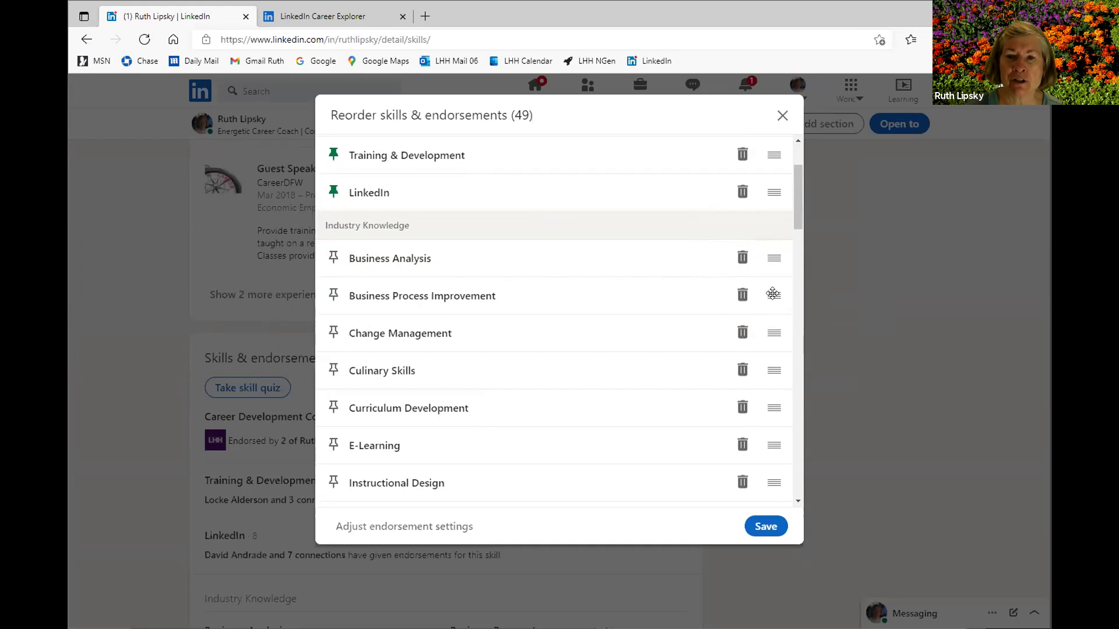
{"action": "mouse_move", "coordinate": [772, 294]}
{"action": "left_mouse_down"}
{"action": "mouse_move", "coordinate": [783, 421]}
{"action": "mouse_move", "coordinate": [792, 292]}
{"action": "left_mouse_up"}
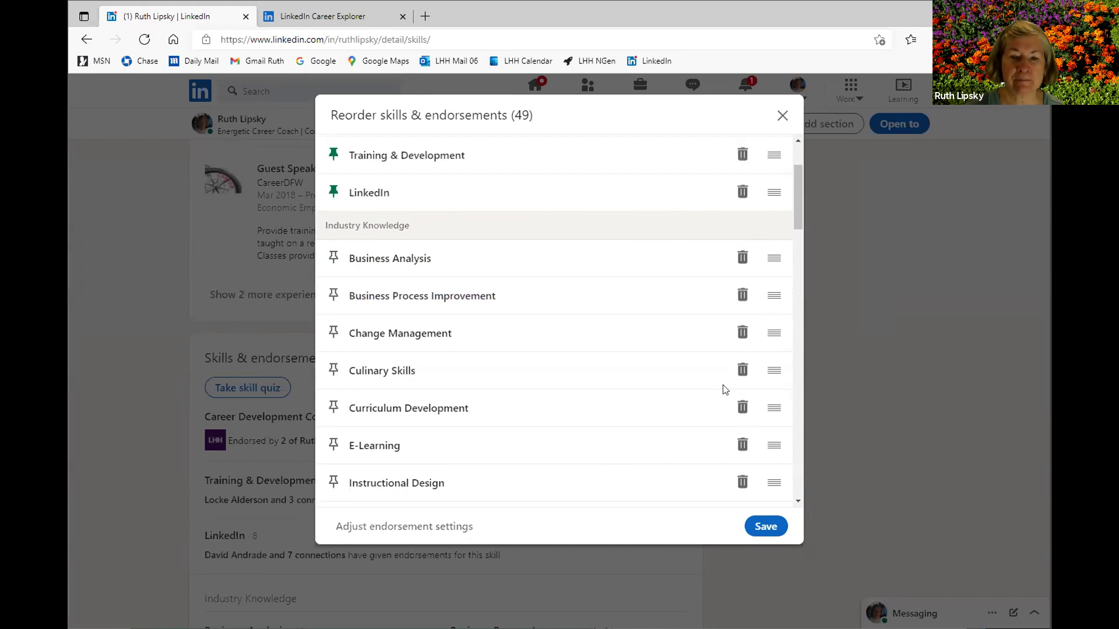
- Review the settings for receiving and giving endorsements, and close them without changes
{"action": "left_click", "coordinate": [388, 526]}
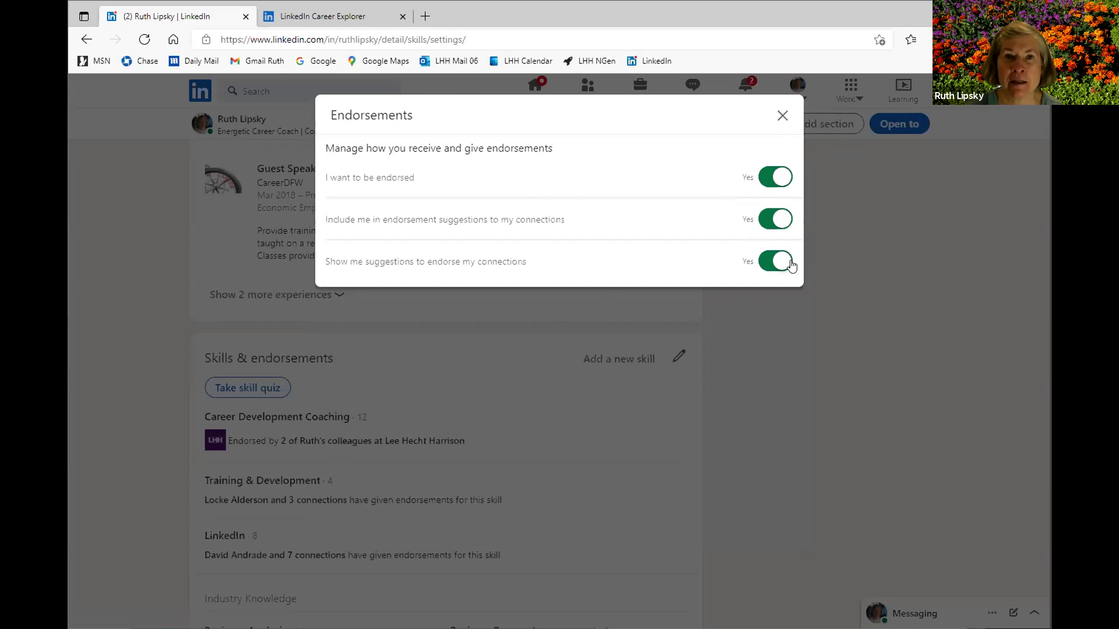
{"action": "left_click", "coordinate": [781, 115]}
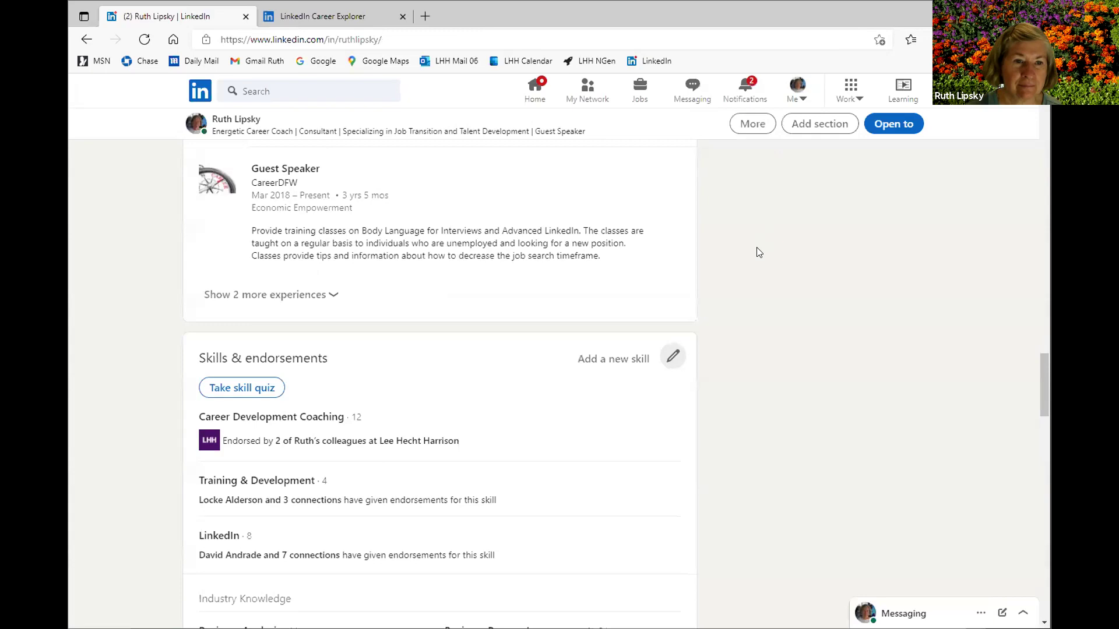
- Return to the upper part of the profile and review the private dashboard's profile views, post views and search appearances
{"action": "scroll", "coordinate": [756, 249], "scroll_direction": "down", "scroll_amount": 7}
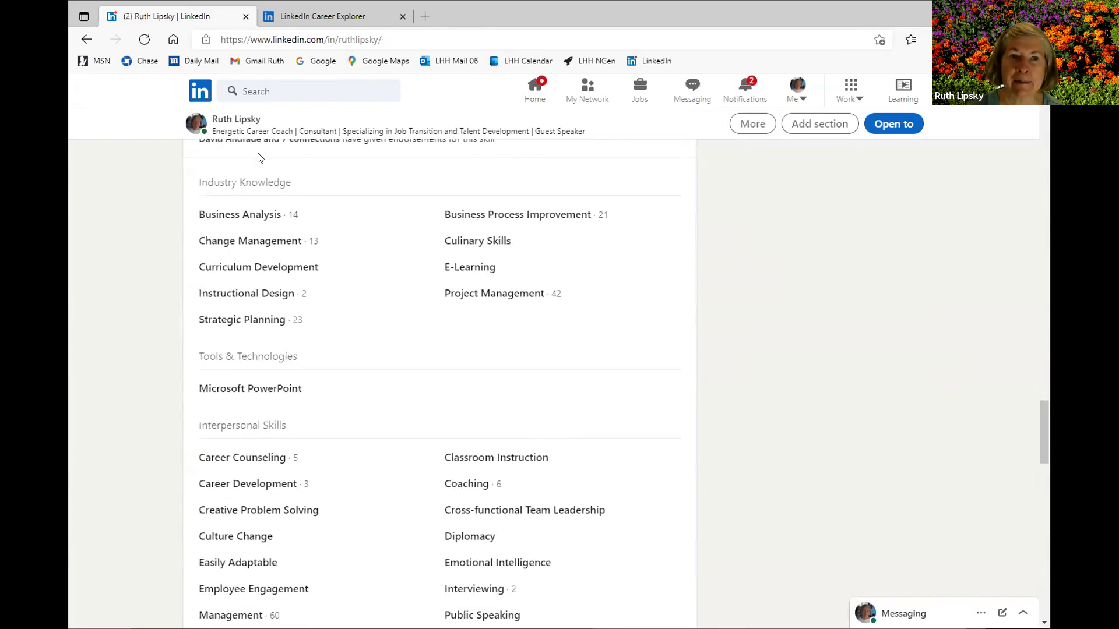
{"action": "scroll", "coordinate": [113, 218], "scroll_direction": "up", "scroll_amount": 15}
{"action": "scroll", "coordinate": [115, 218], "scroll_direction": "up", "scroll_amount": 15}
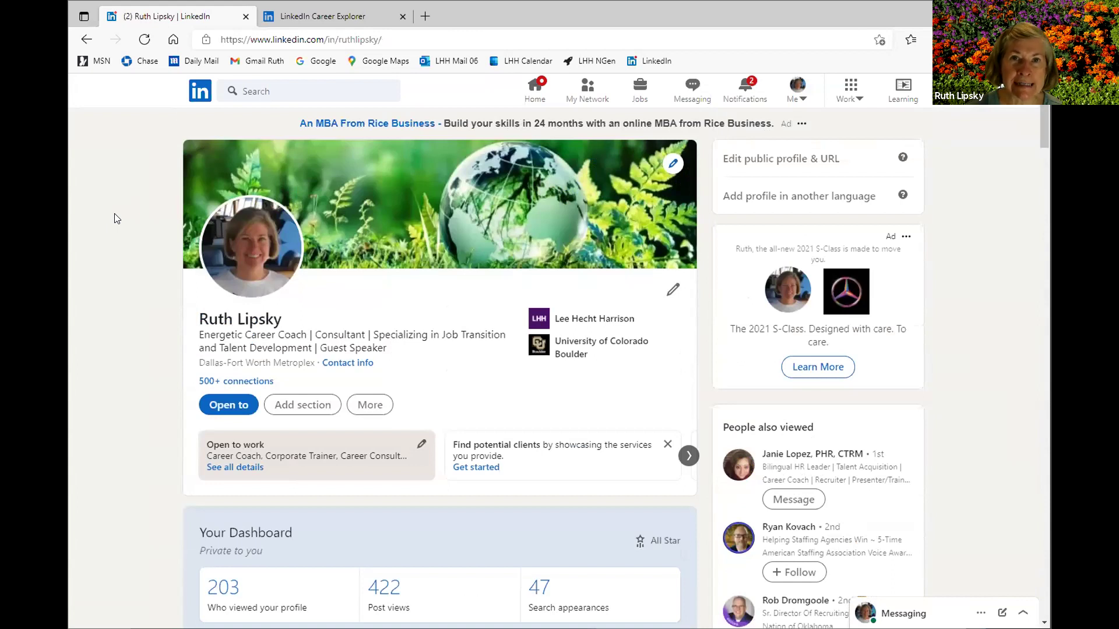
{"action": "scroll", "coordinate": [114, 218], "scroll_direction": "down", "scroll_amount": 1}
{"action": "scroll", "coordinate": [114, 218], "scroll_direction": "down", "scroll_amount": 3}
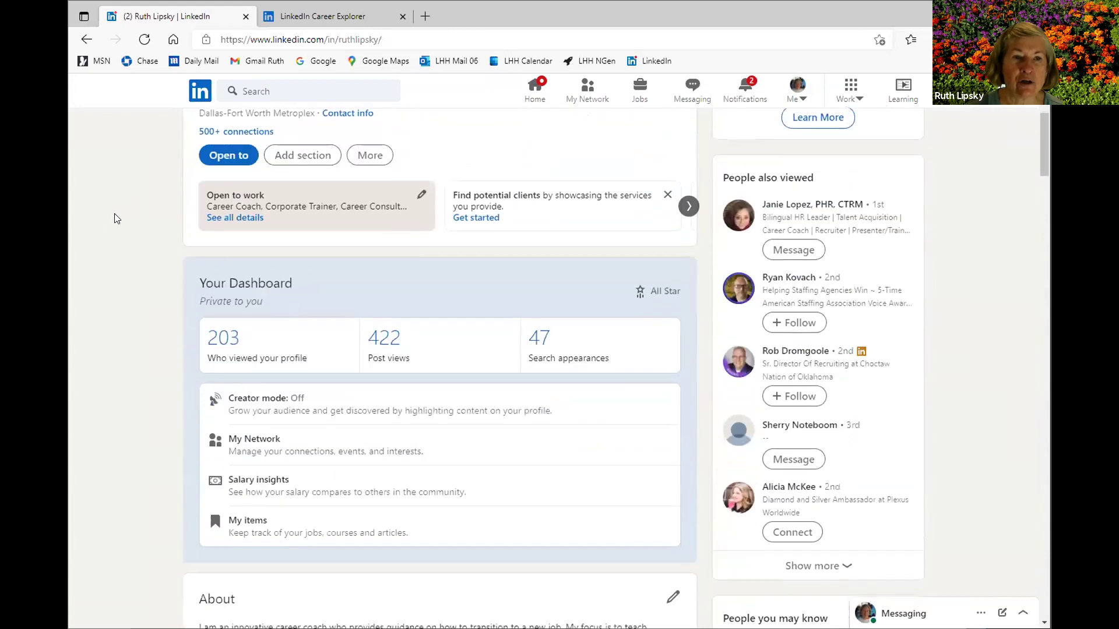
{"action": "left_click", "coordinate": [249, 285]}
{"action": "left_click", "coordinate": [249, 286]}
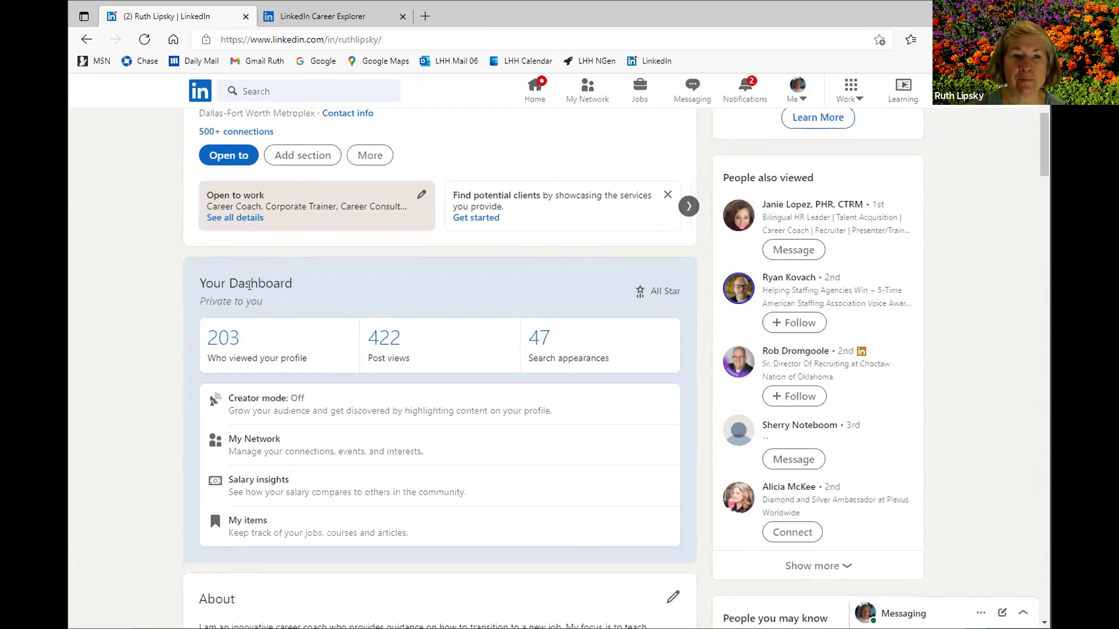
{"action": "left_click", "coordinate": [232, 366]}
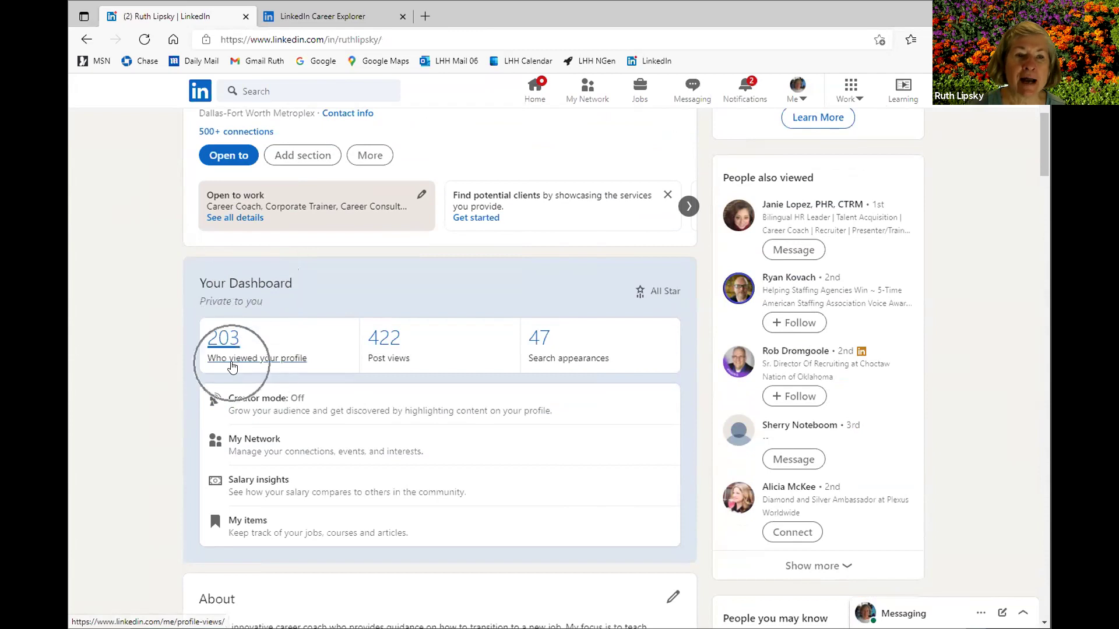
{"action": "left_click", "coordinate": [232, 366]}
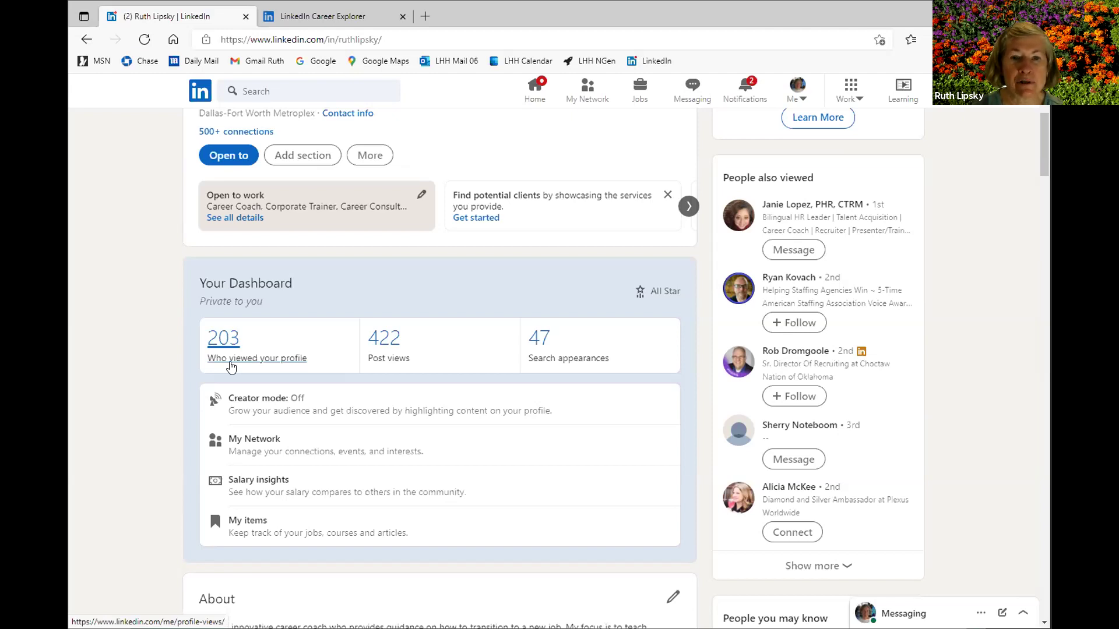
{"action": "left_click", "coordinate": [556, 365]}
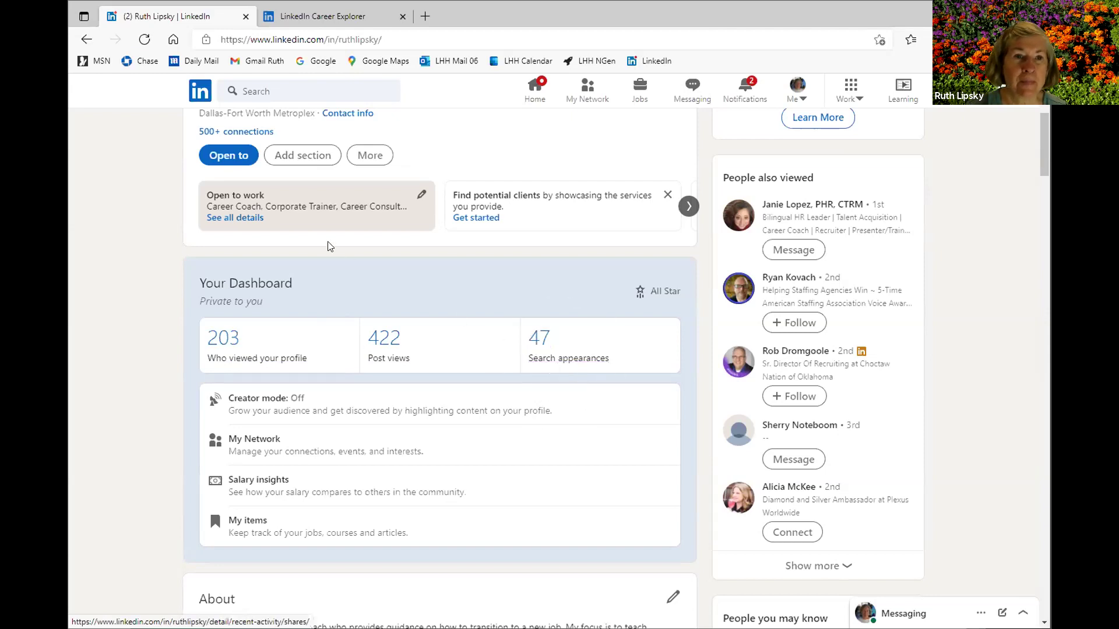
- Open the add-section options on the profile and review the Background entries: work experience, education, licenses and certifications, and volunteer experience
{"action": "scroll", "coordinate": [319, 169], "scroll_direction": "up", "scroll_amount": 2}
{"action": "scroll", "coordinate": [443, 213], "scroll_direction": "up", "scroll_amount": 1}
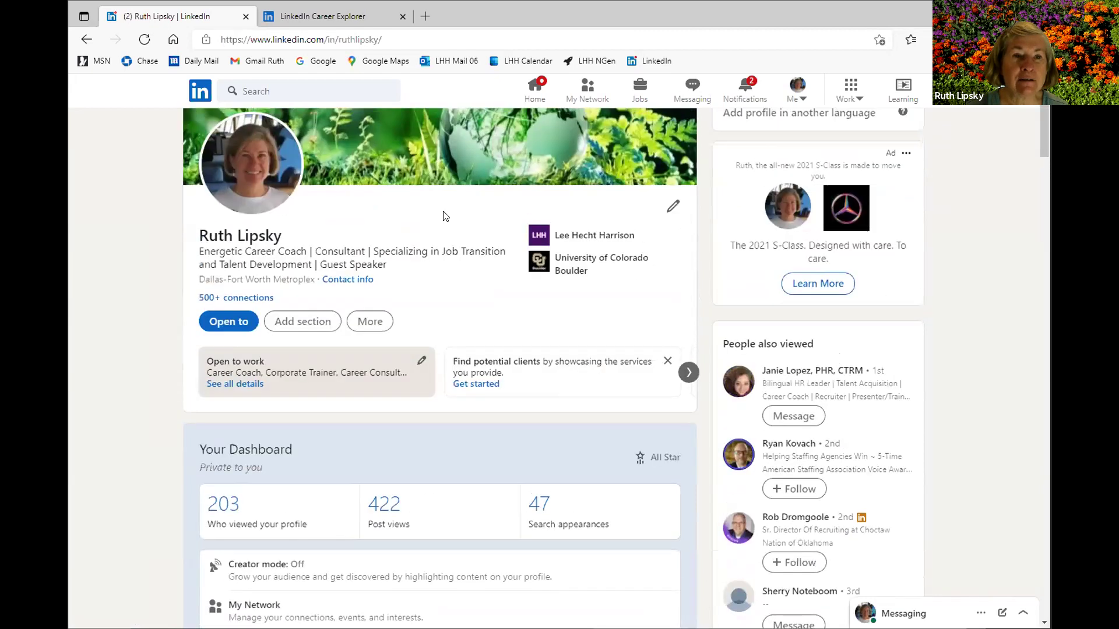
{"action": "left_click", "coordinate": [295, 325]}
{"action": "left_click", "coordinate": [295, 325]}
{"action": "left_click", "coordinate": [296, 325]}
{"action": "scroll", "coordinate": [296, 326], "scroll_direction": "down", "scroll_amount": 3}
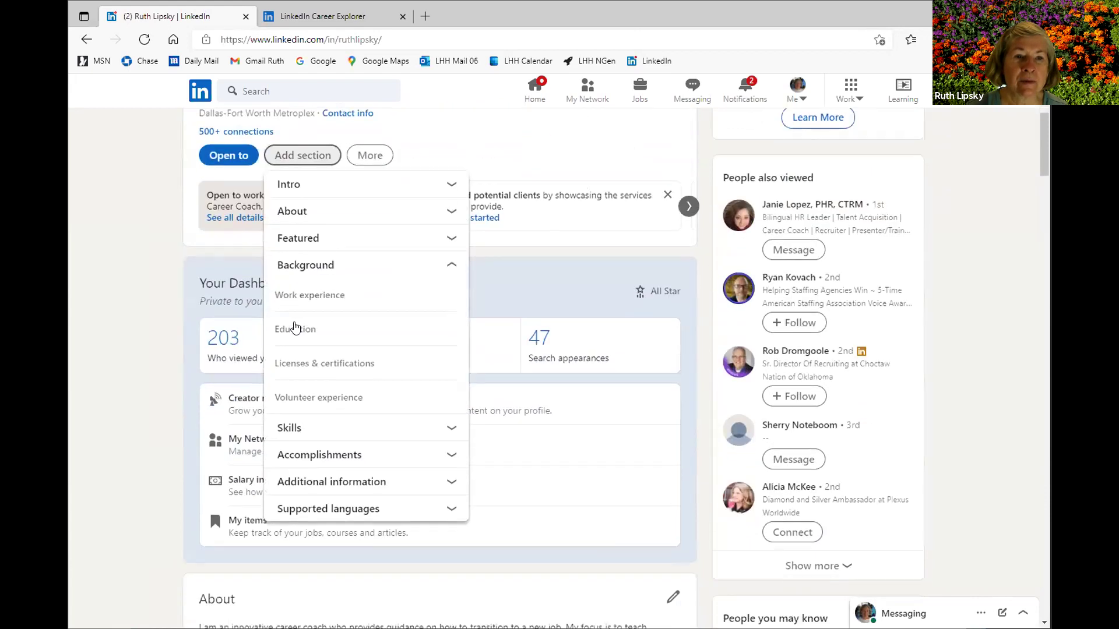
{"action": "left_click", "coordinate": [286, 213]}
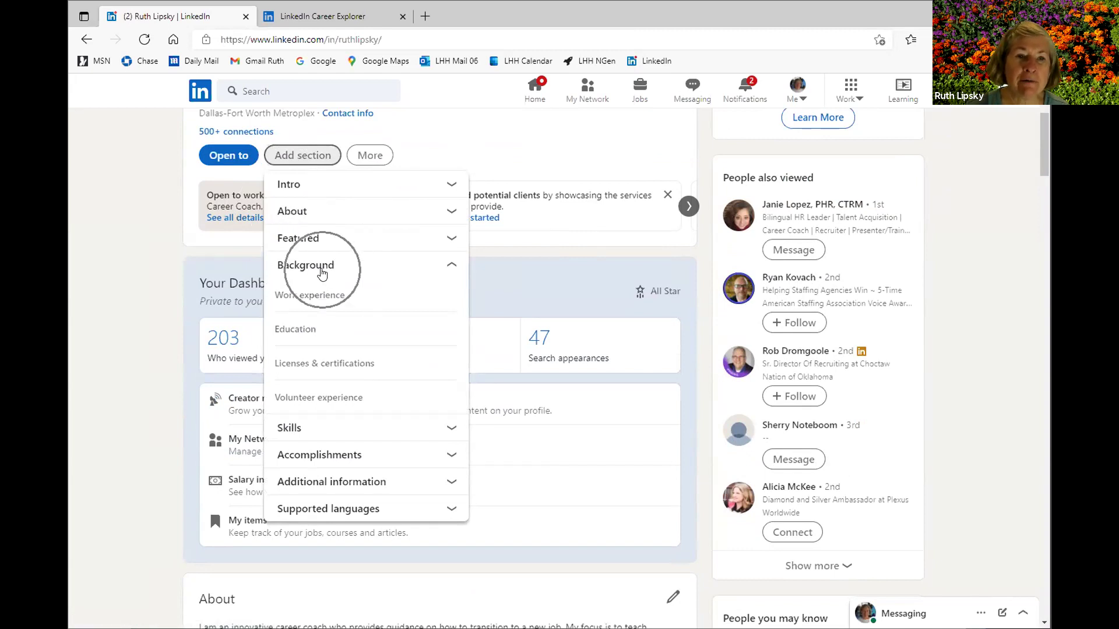
{"action": "left_click", "coordinate": [325, 298]}
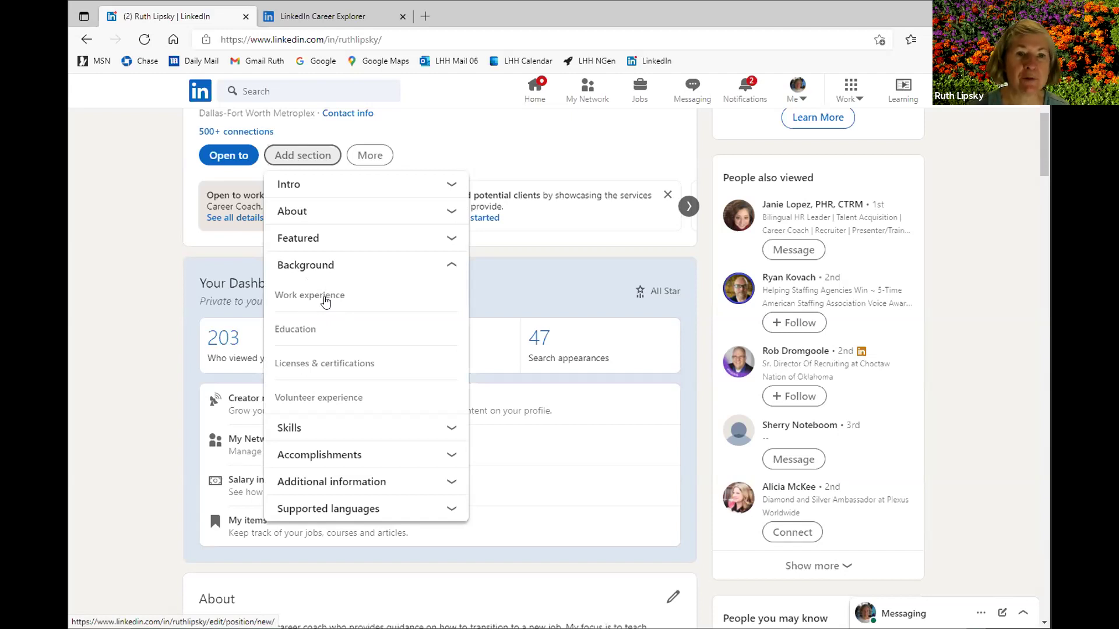
{"action": "left_click", "coordinate": [314, 326]}
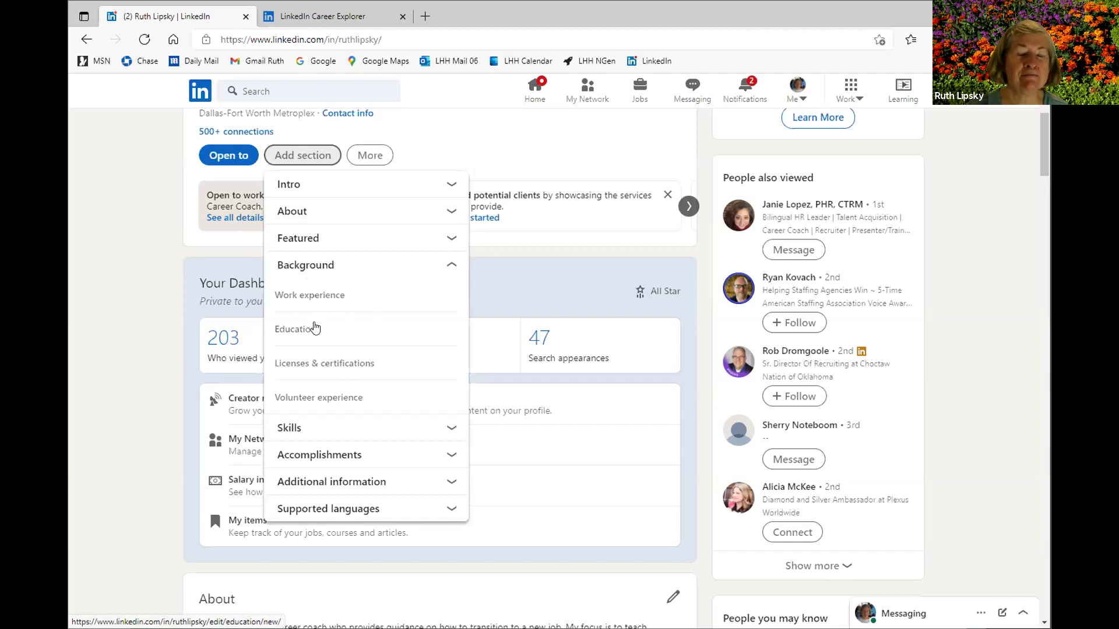
{"action": "left_click", "coordinate": [328, 365]}
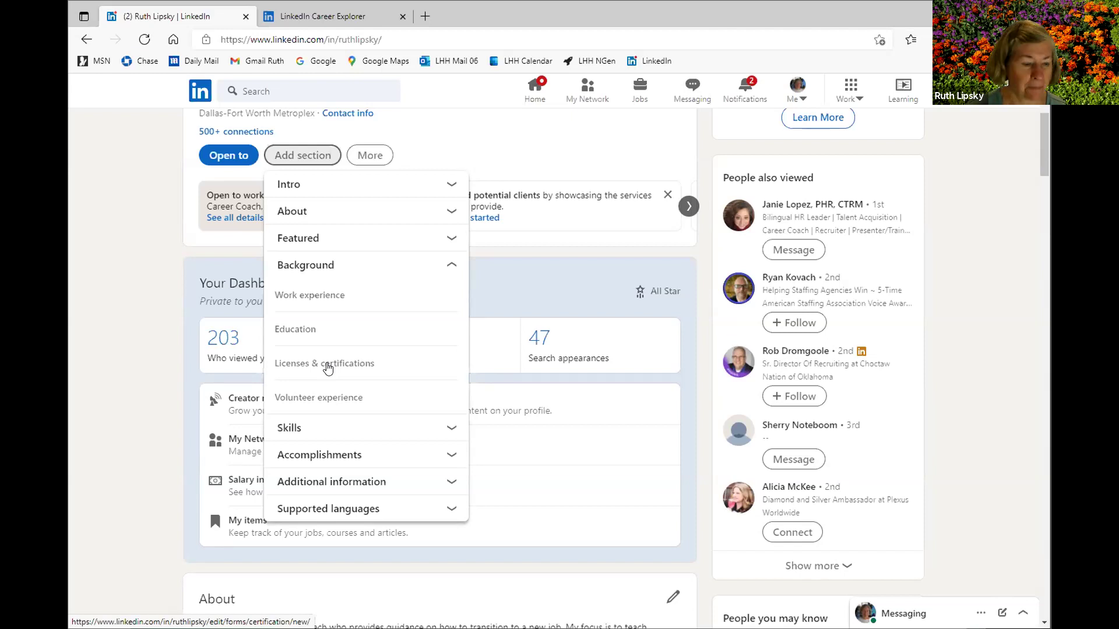
{"action": "left_click", "coordinate": [327, 399]}
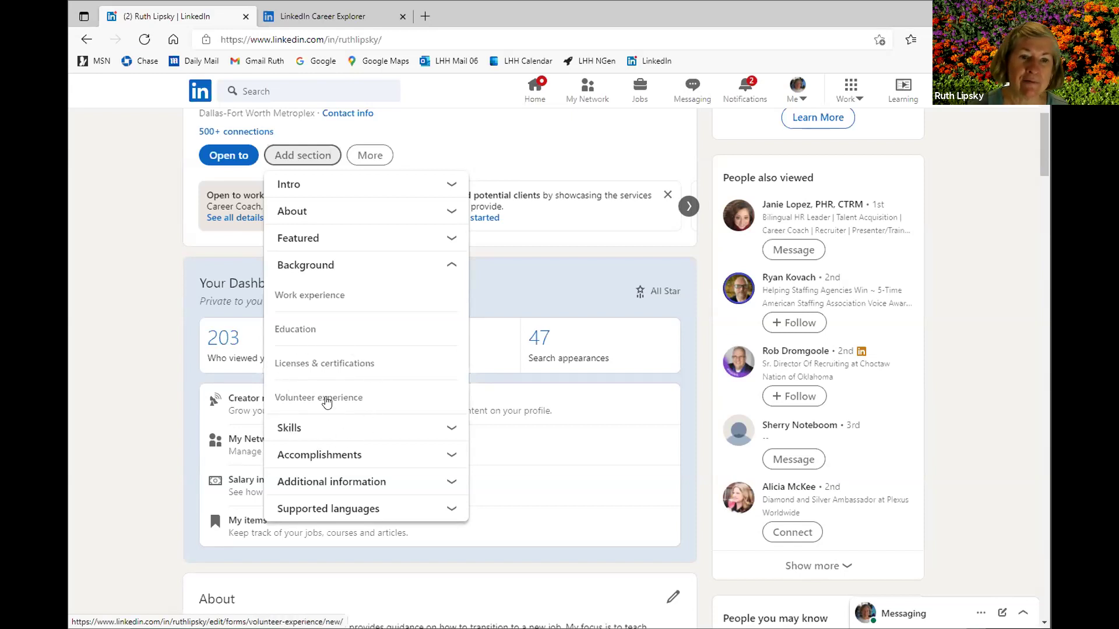
{"action": "left_click", "coordinate": [327, 400]}
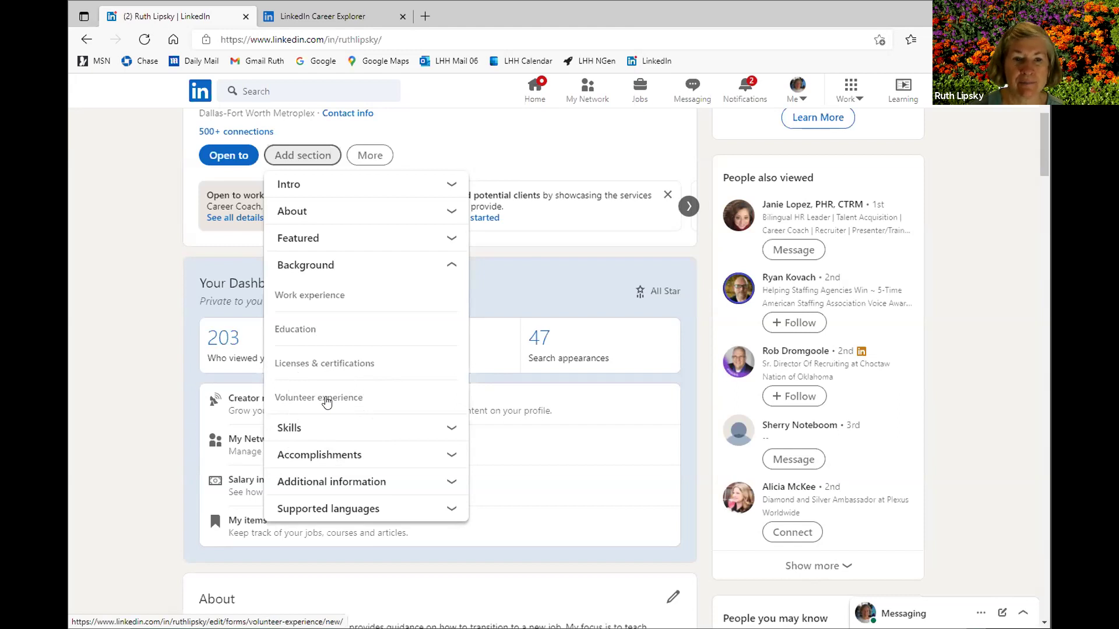
- Expand the Accomplishments options, open the form for adding a course, and close it without saving
{"action": "scroll", "coordinate": [326, 402], "scroll_direction": "down", "scroll_amount": 3}
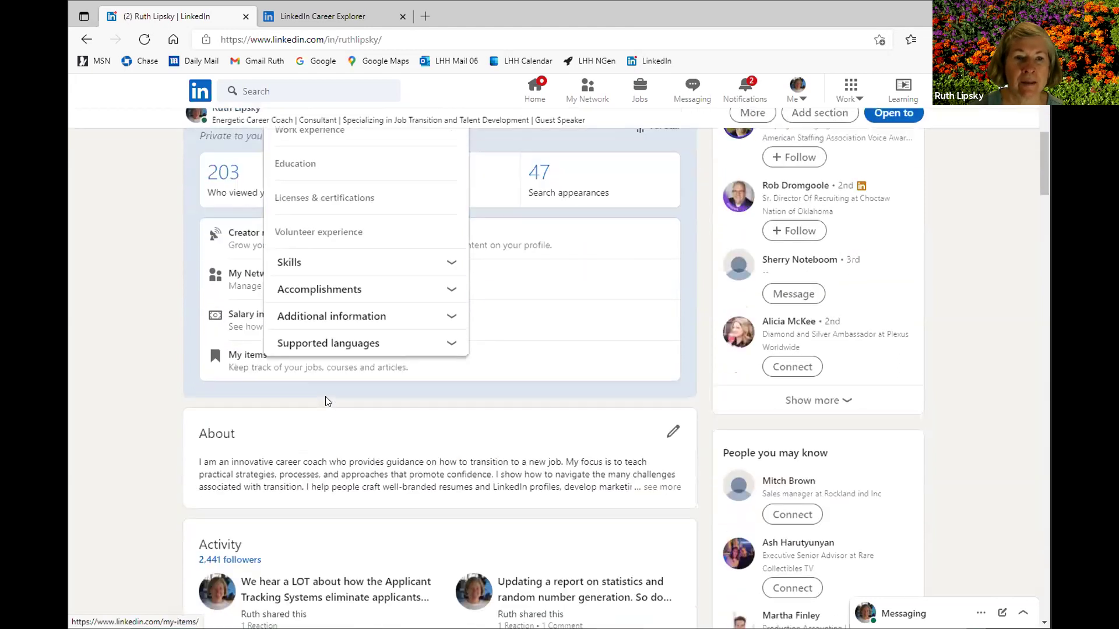
{"action": "left_click", "coordinate": [350, 286]}
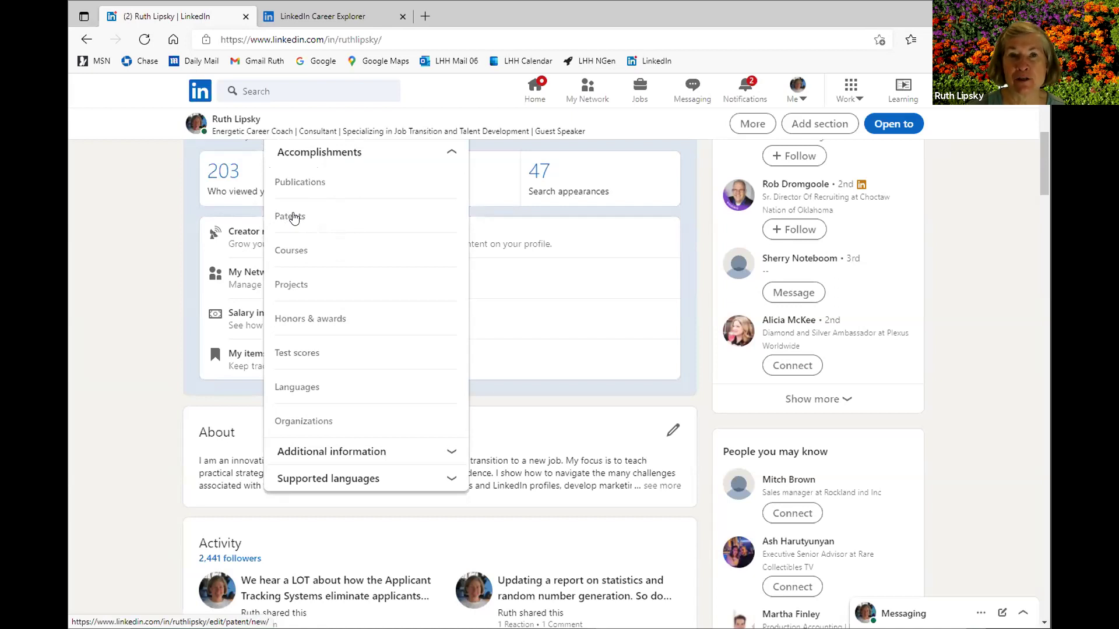
{"action": "left_click", "coordinate": [300, 251]}
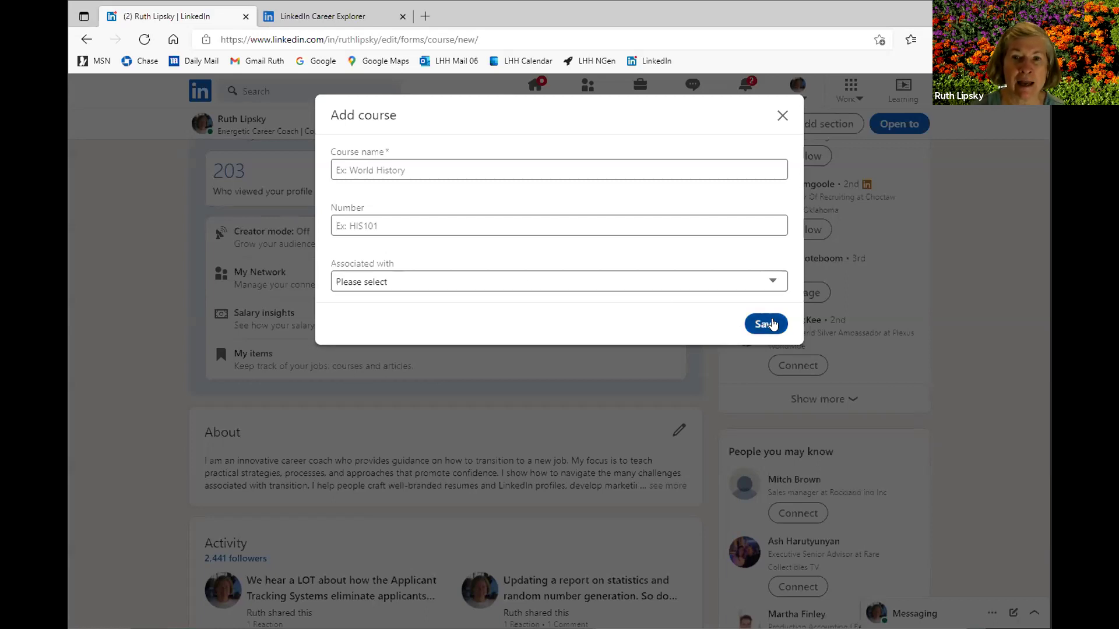
{"action": "left_click", "coordinate": [780, 116]}
- Go down to the profile's Accomplishments section and examine the listed courses, organizations and projects
{"action": "scroll", "coordinate": [163, 336], "scroll_direction": "down", "scroll_amount": 20}
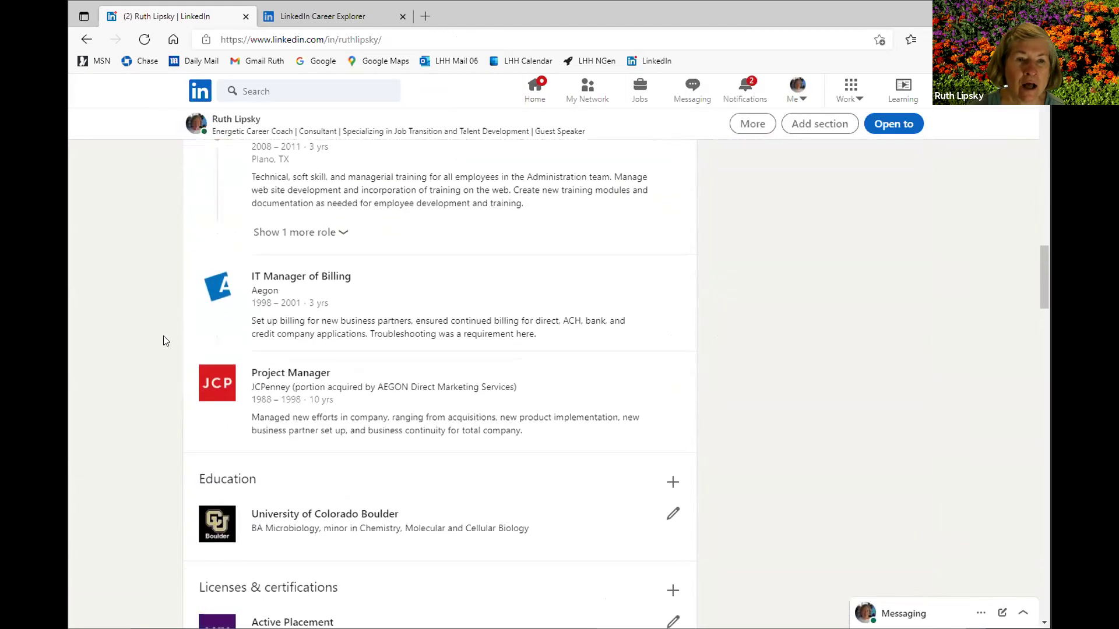
{"action": "scroll", "coordinate": [163, 336], "scroll_direction": "down", "scroll_amount": 15}
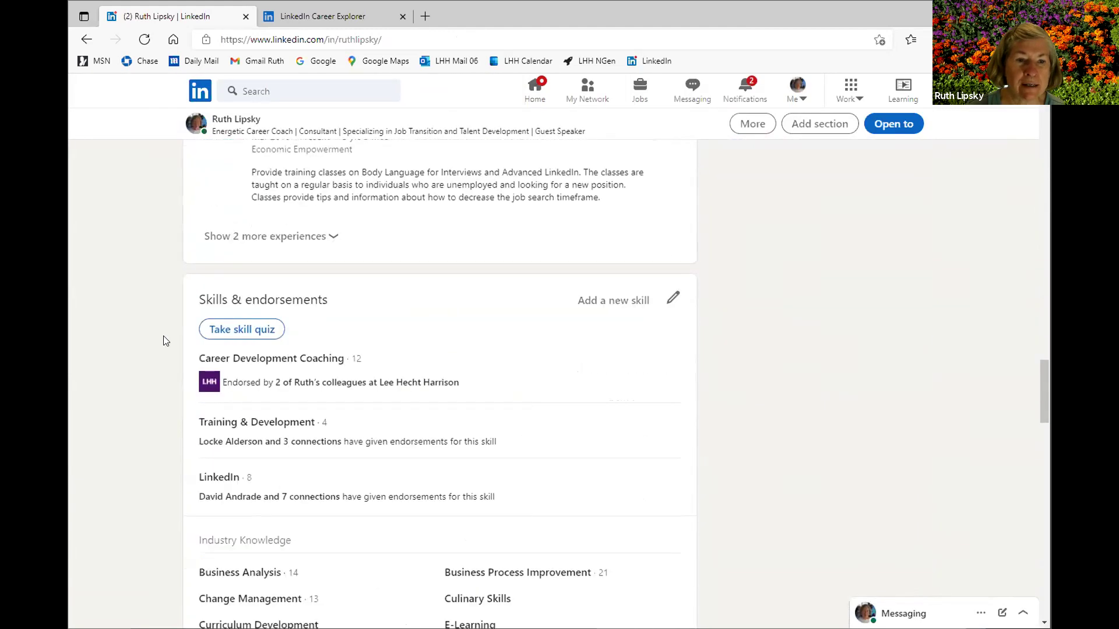
{"action": "scroll", "coordinate": [163, 340], "scroll_direction": "down", "scroll_amount": 15}
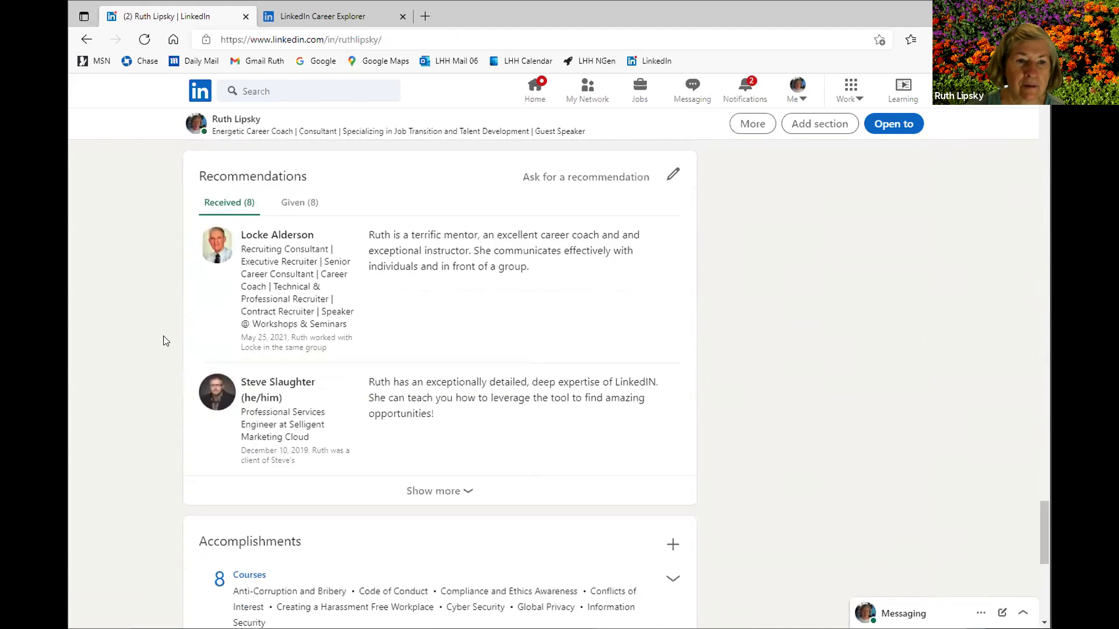
{"action": "scroll", "coordinate": [165, 340], "scroll_direction": "down", "scroll_amount": 1}
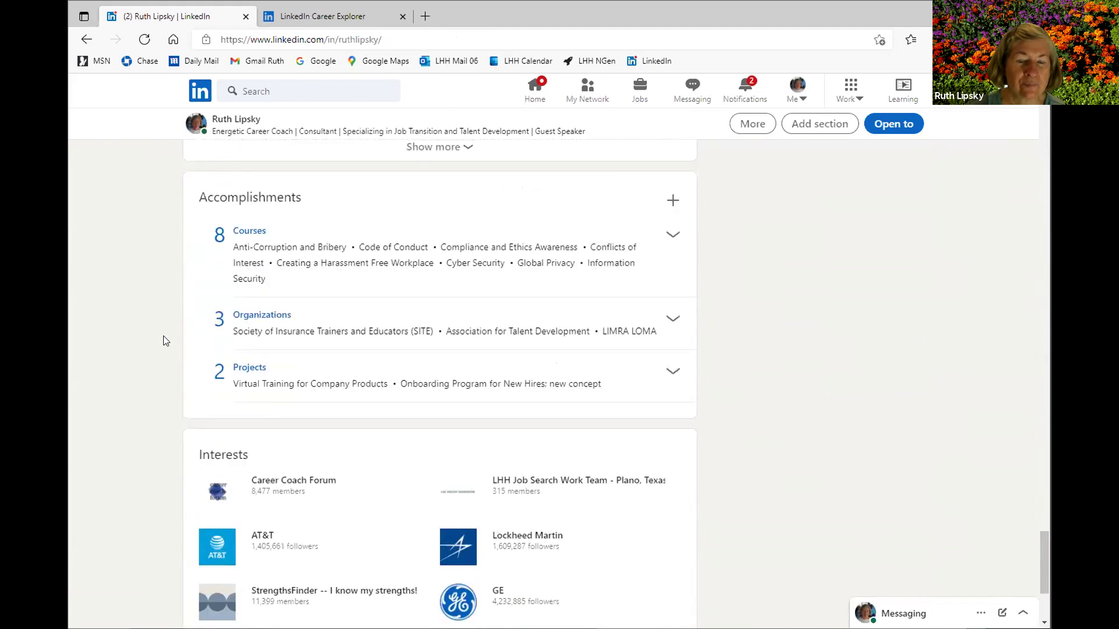
{"action": "key", "text": "ctrl"}
{"action": "key", "text": "ctrl"}
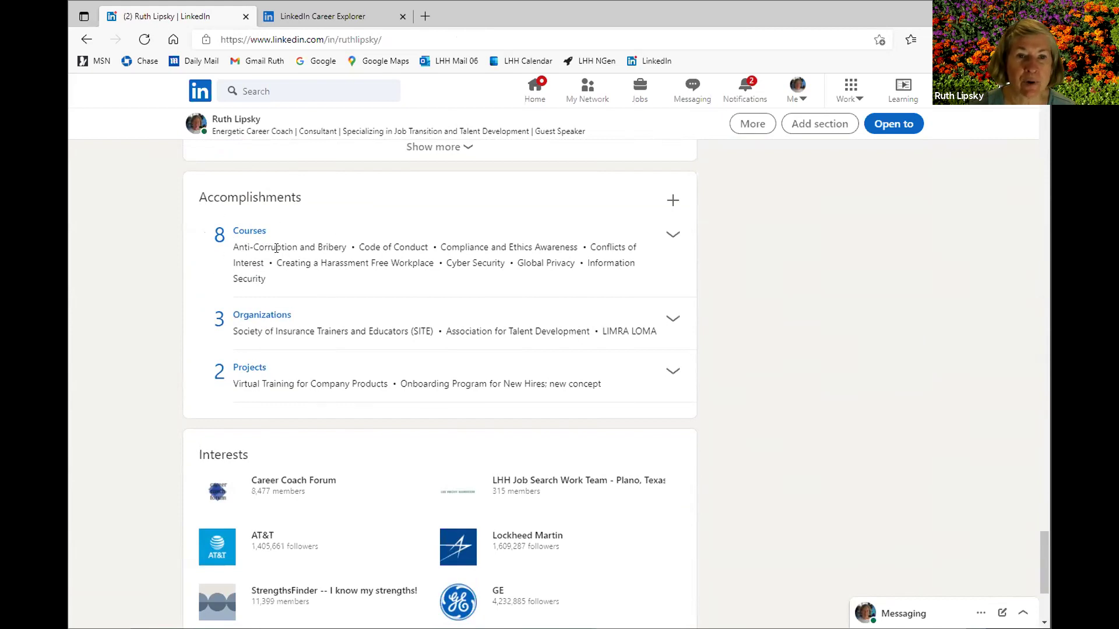
{"action": "left_click", "coordinate": [348, 264]}
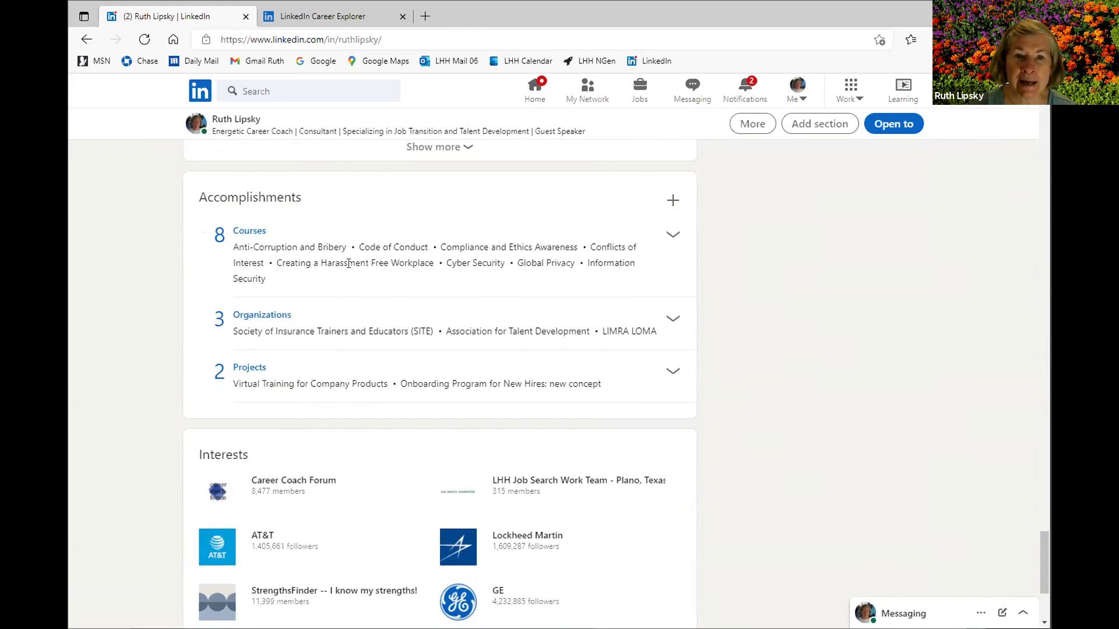
{"action": "left_click", "coordinate": [466, 261]}
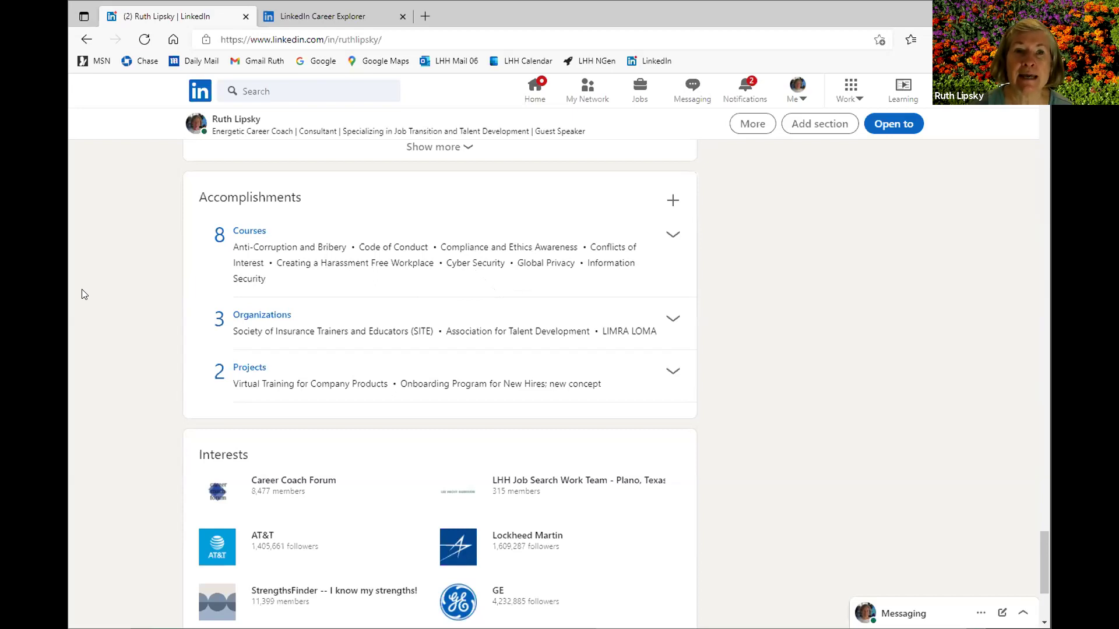
- Return to the add-section options, open the form for adding a project, and look over its fields down to the description
{"action": "scroll", "coordinate": [83, 294], "scroll_direction": "up", "scroll_amount": 20}
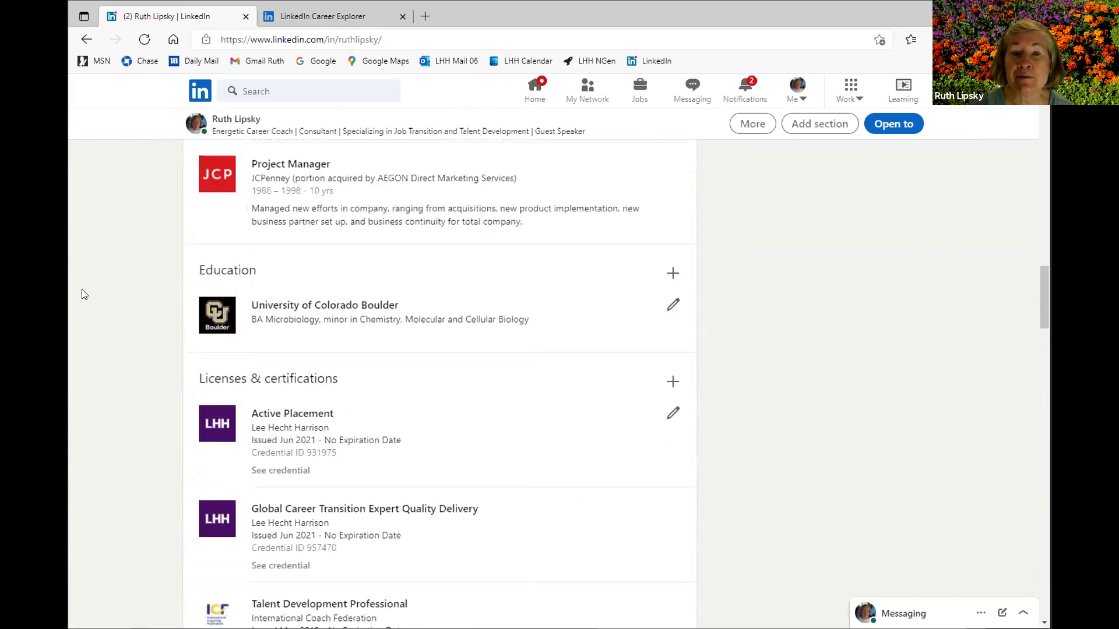
{"action": "scroll", "coordinate": [81, 294], "scroll_direction": "up", "scroll_amount": 15}
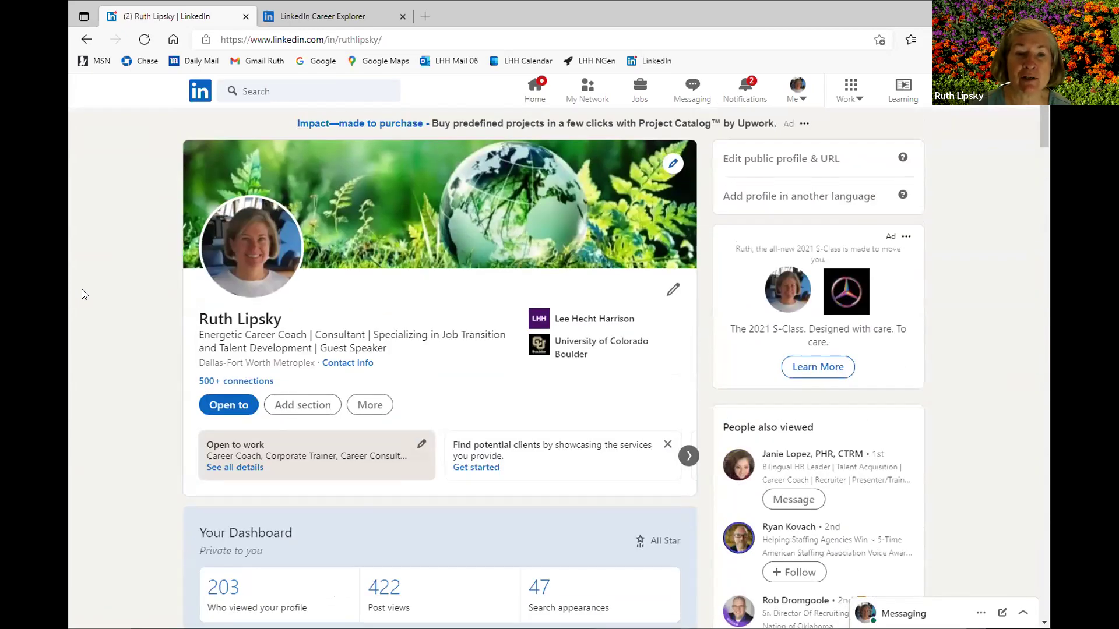
{"action": "scroll", "coordinate": [112, 312], "scroll_direction": "down", "scroll_amount": 3}
{"action": "left_click", "coordinate": [320, 239]}
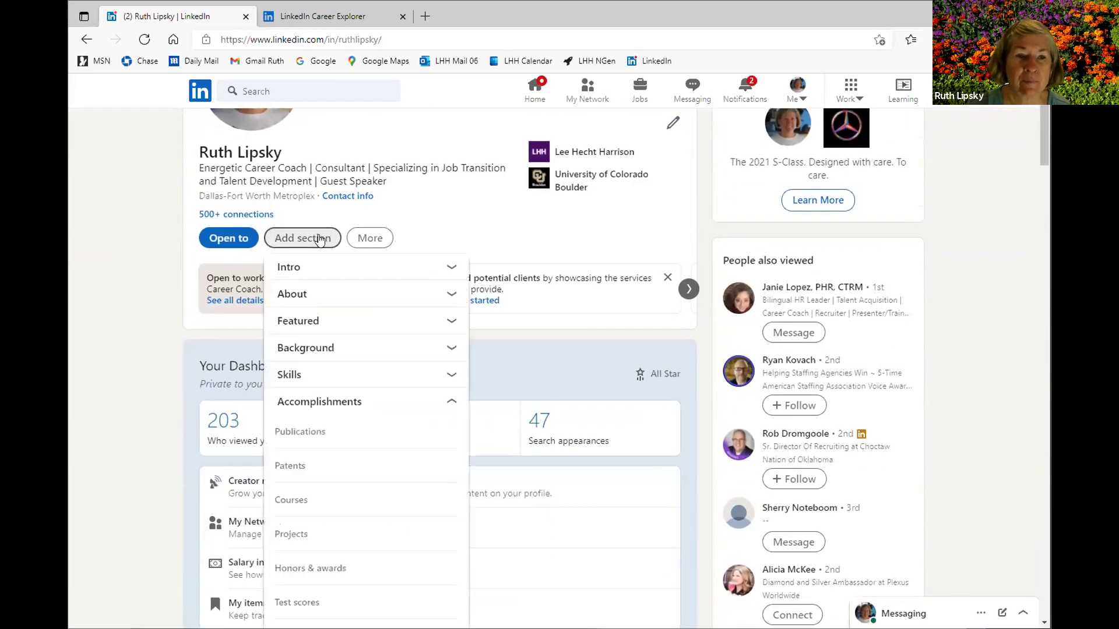
{"action": "scroll", "coordinate": [356, 353], "scroll_direction": "down", "scroll_amount": 3}
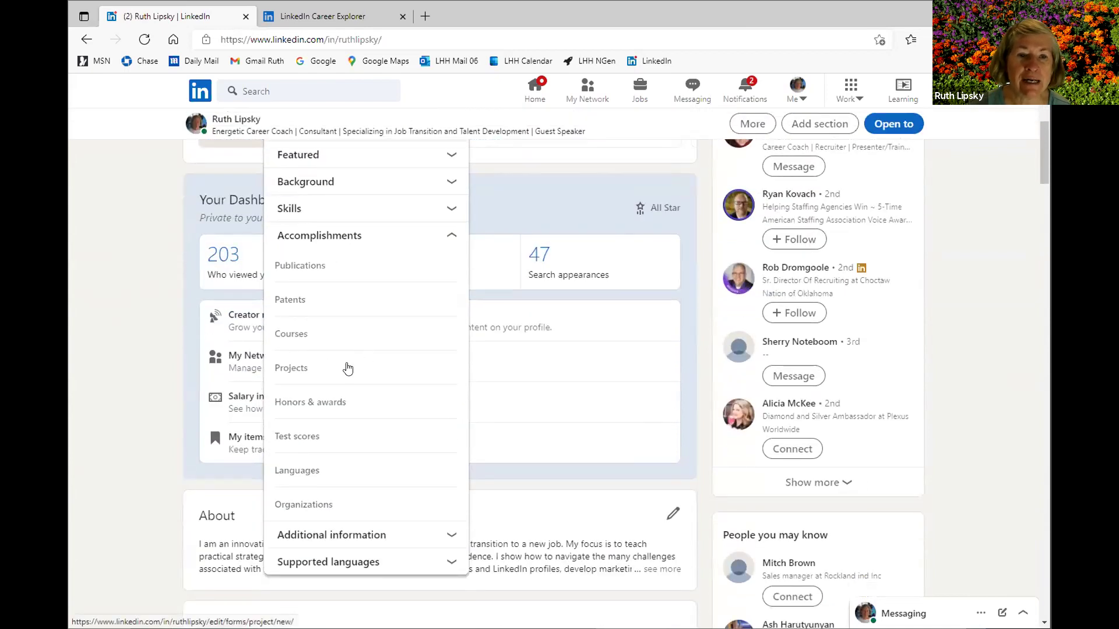
{"action": "left_click", "coordinate": [295, 369]}
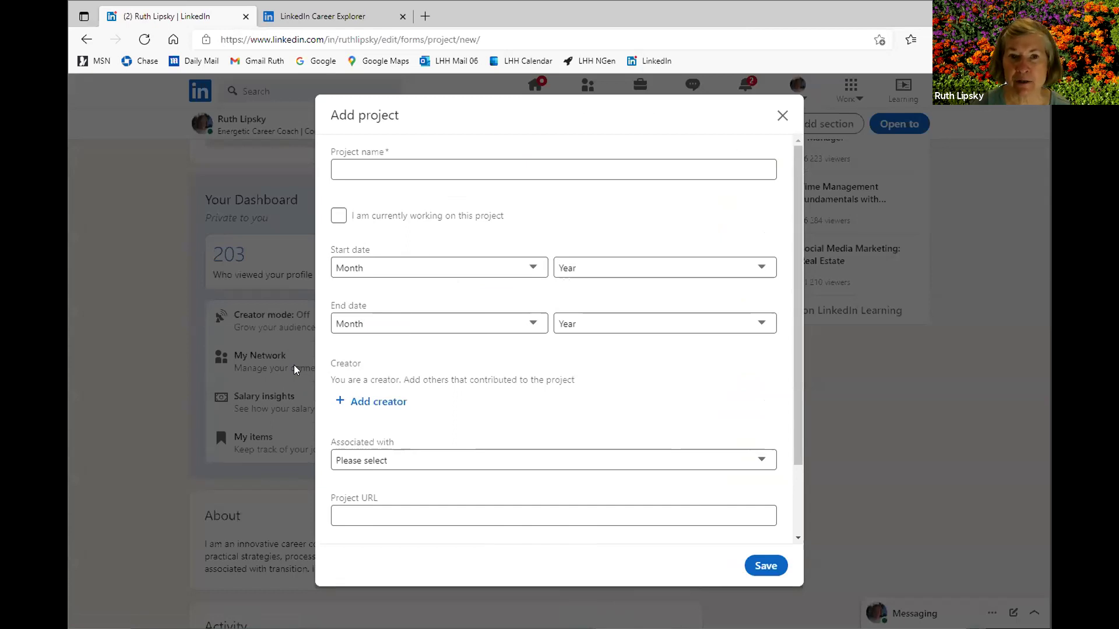
{"action": "scroll", "coordinate": [336, 424], "scroll_direction": "down", "scroll_amount": 3}
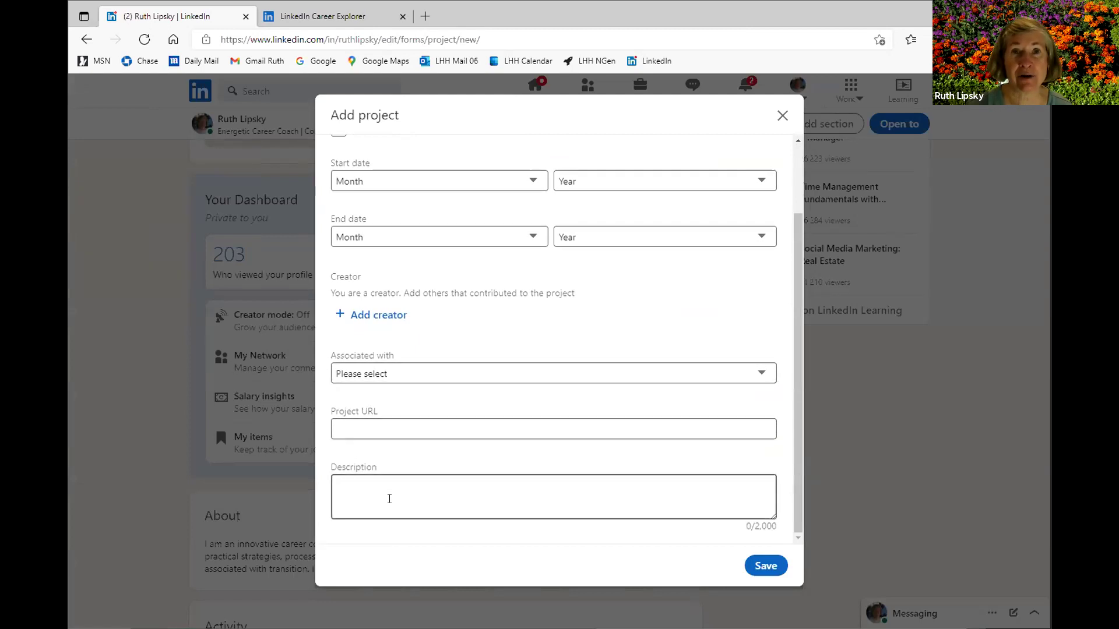
{"action": "scroll", "coordinate": [390, 498], "scroll_direction": "up", "scroll_amount": 3}
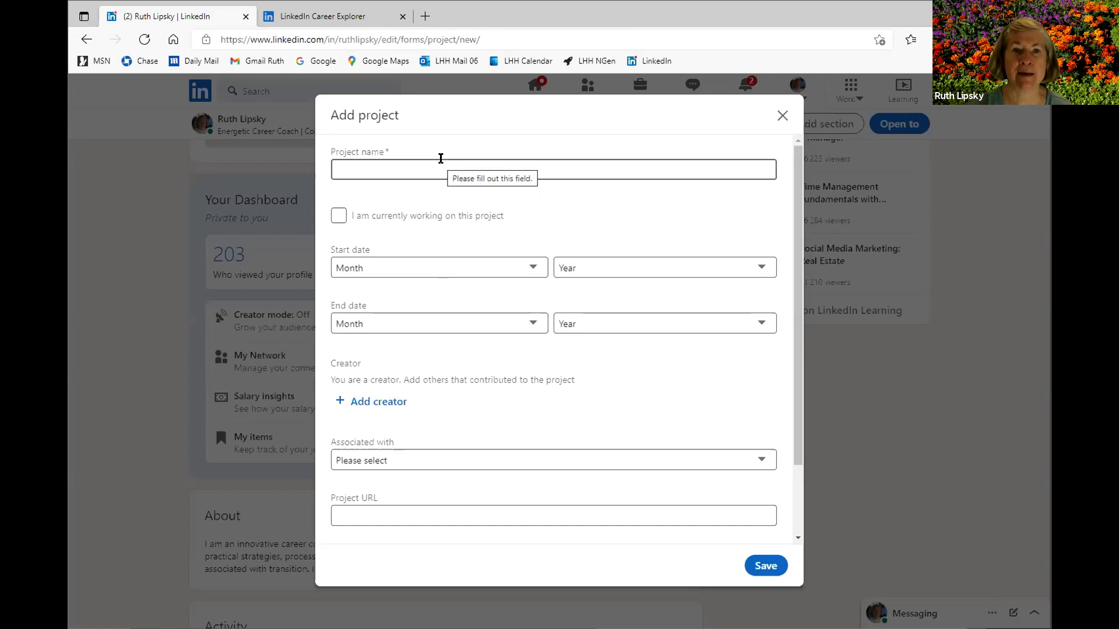
- Review the project form's name field, the positions it can be associated with and its description field, and close the form without saving
{"action": "left_click", "coordinate": [403, 169]}
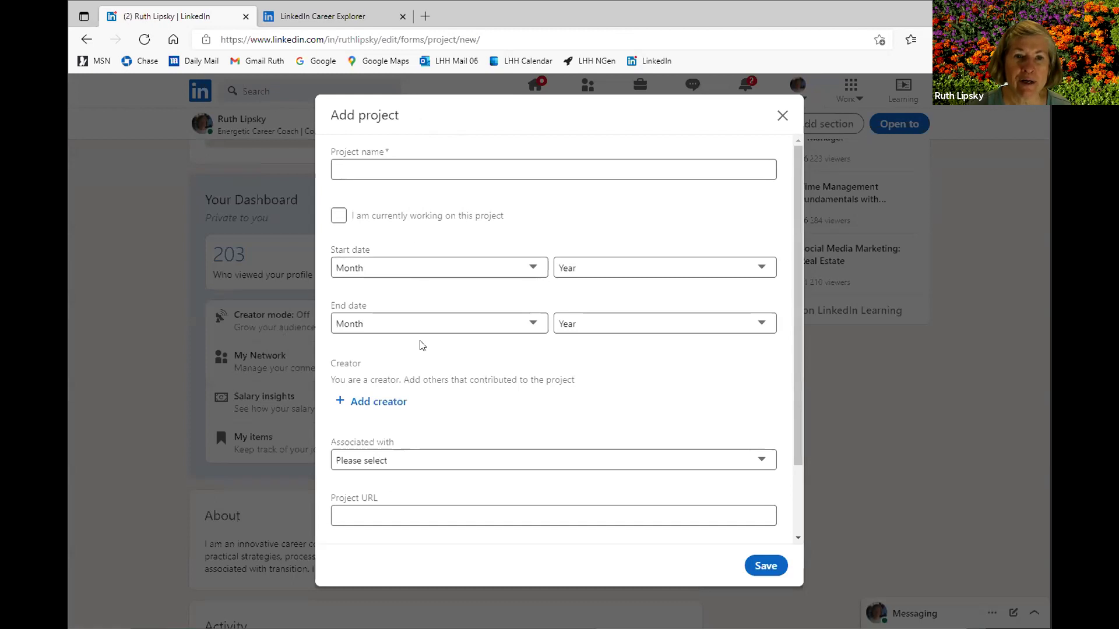
{"action": "left_click", "coordinate": [759, 461]}
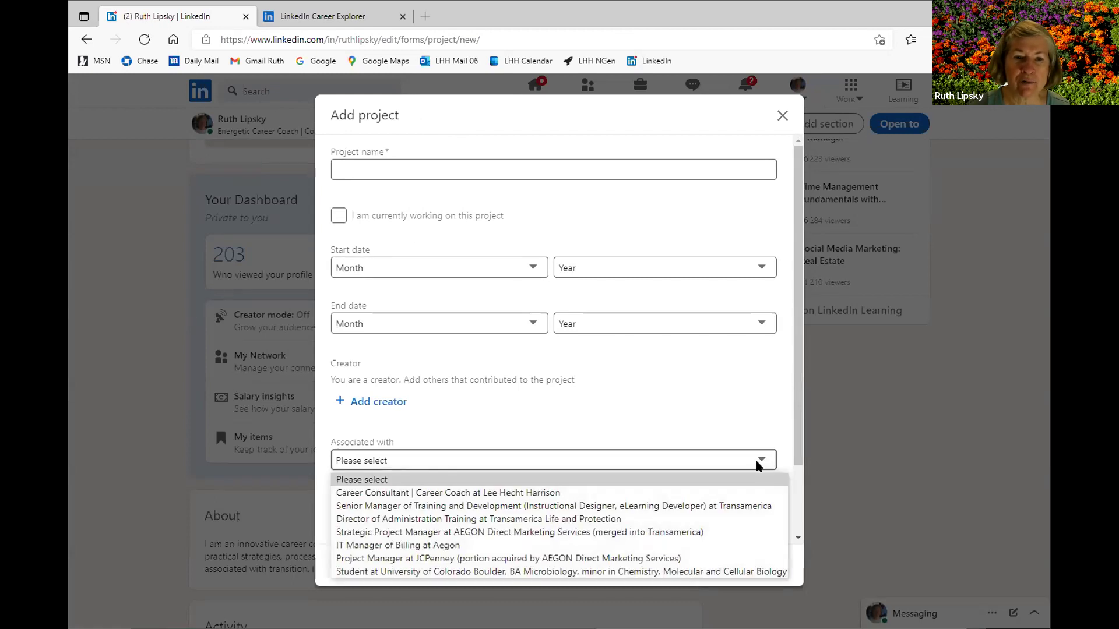
{"action": "left_click", "coordinate": [722, 397]}
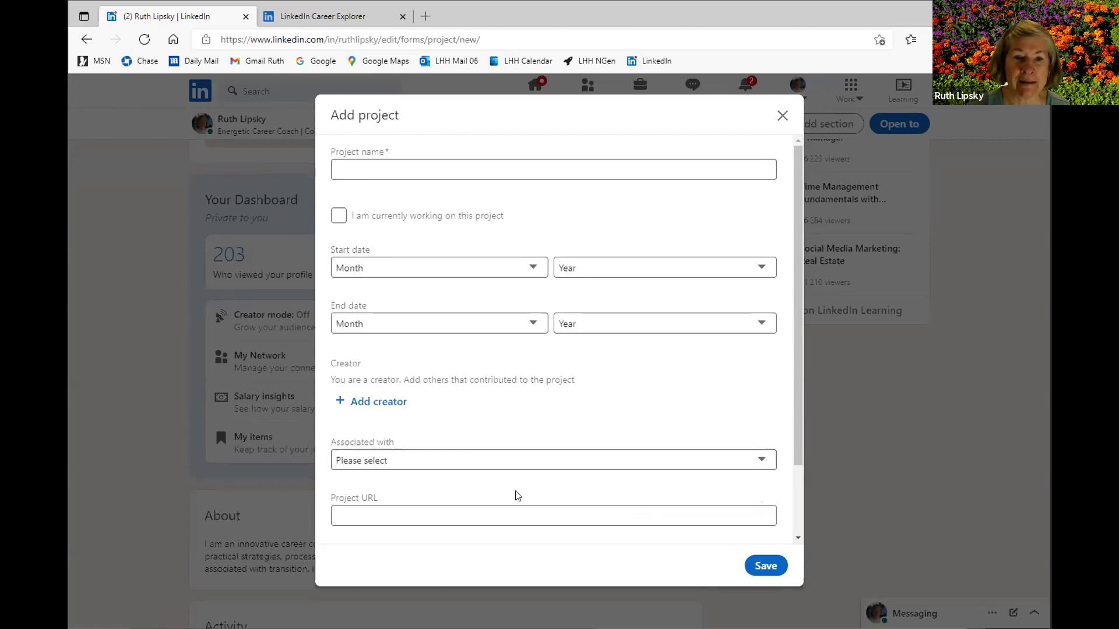
{"action": "scroll", "coordinate": [472, 501], "scroll_direction": "down", "scroll_amount": 2}
{"action": "left_click", "coordinate": [468, 496]}
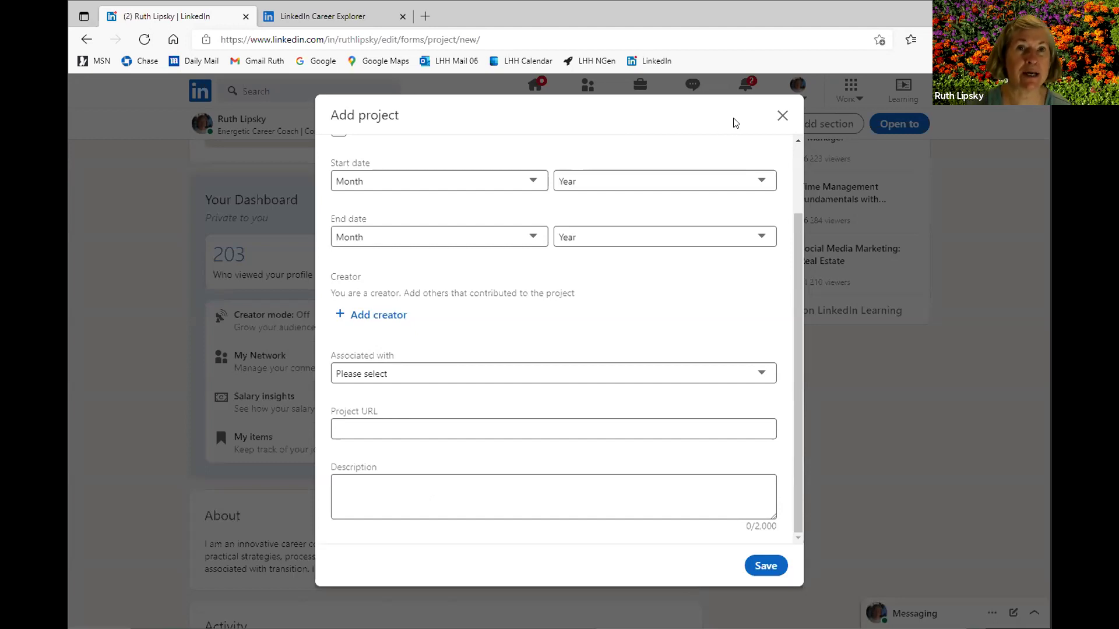
{"action": "left_click", "coordinate": [781, 121]}
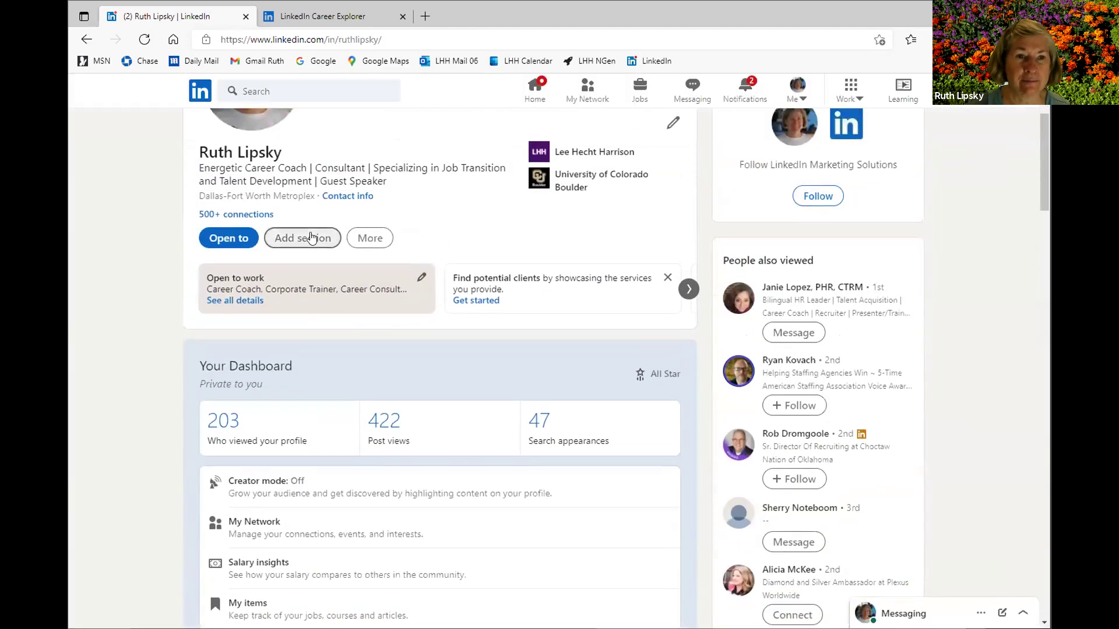
- Reopen the add-section options, review the test scores, languages and organizations accomplishments, and close the list at the top of the profile
{"action": "left_click", "coordinate": [309, 238]}
{"action": "scroll", "coordinate": [309, 355], "scroll_direction": "down", "scroll_amount": 3}
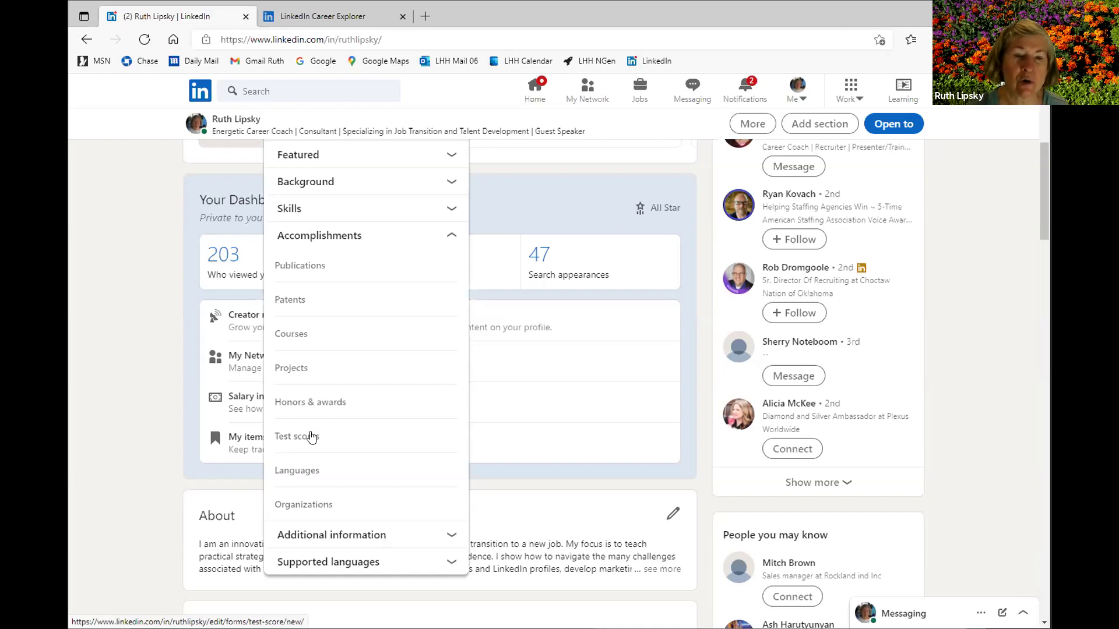
{"action": "left_click", "coordinate": [308, 470]}
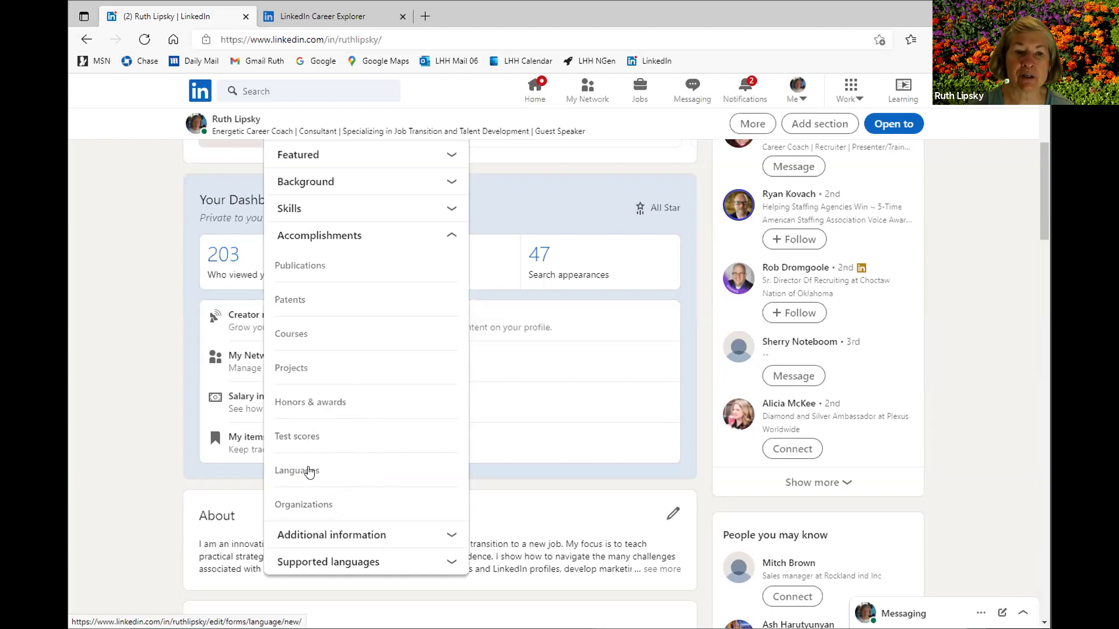
{"action": "left_click", "coordinate": [313, 504]}
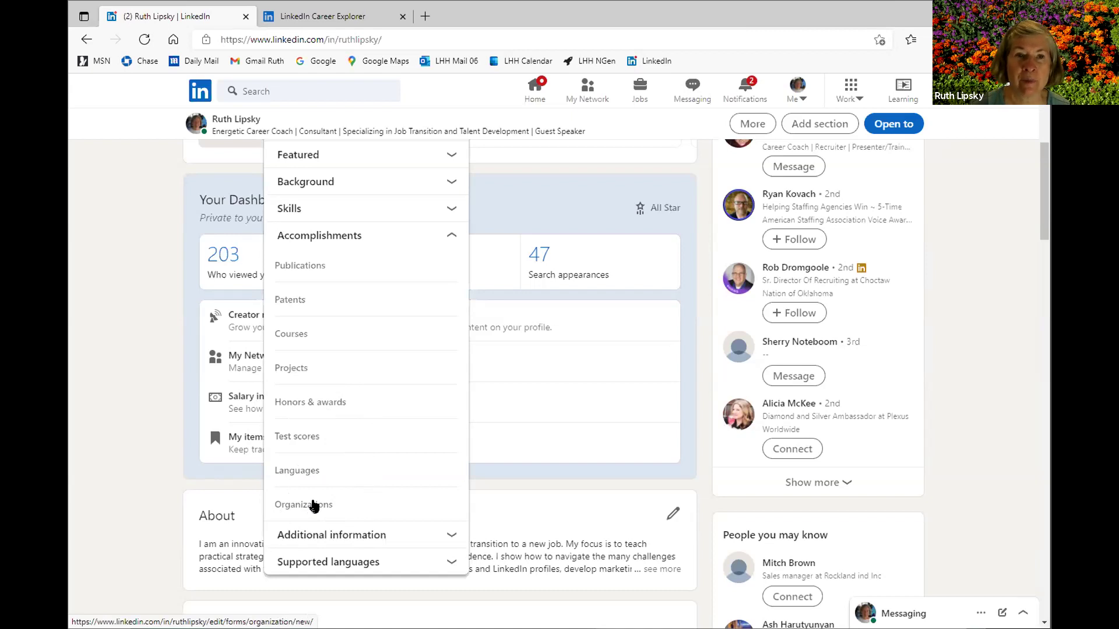
{"action": "scroll", "coordinate": [314, 505], "scroll_direction": "up", "scroll_amount": 6}
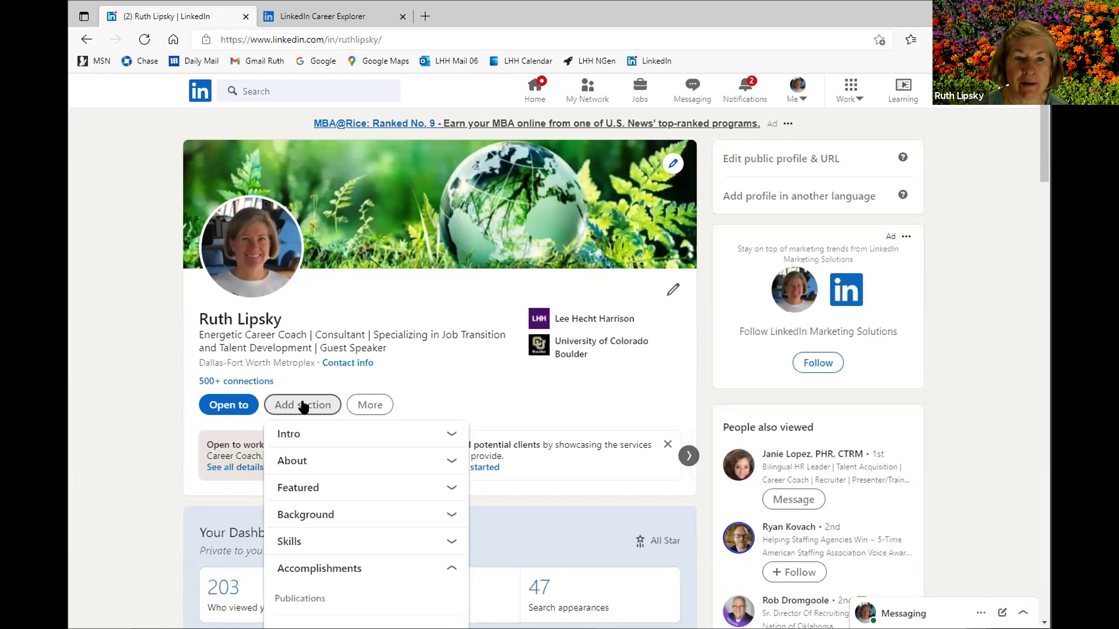
{"action": "left_click", "coordinate": [128, 152]}
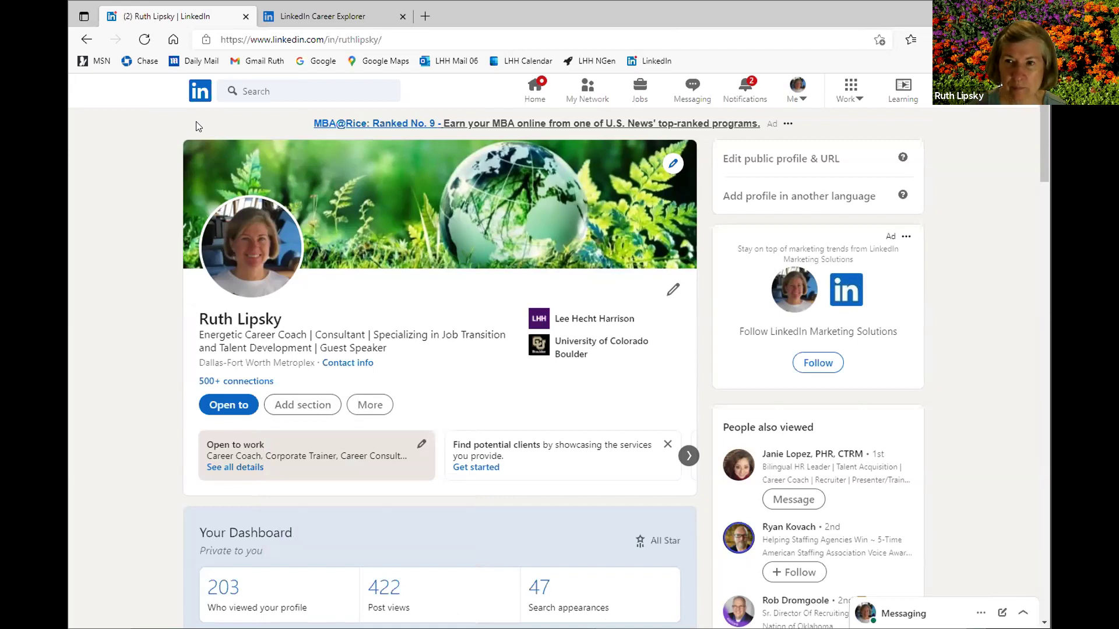
- Search LinkedIn for "cbre" and open the main CBRE real estate company page from the suggestions
{"action": "left_click", "coordinate": [255, 92]}
{"action": "type", "text": "cbre"}
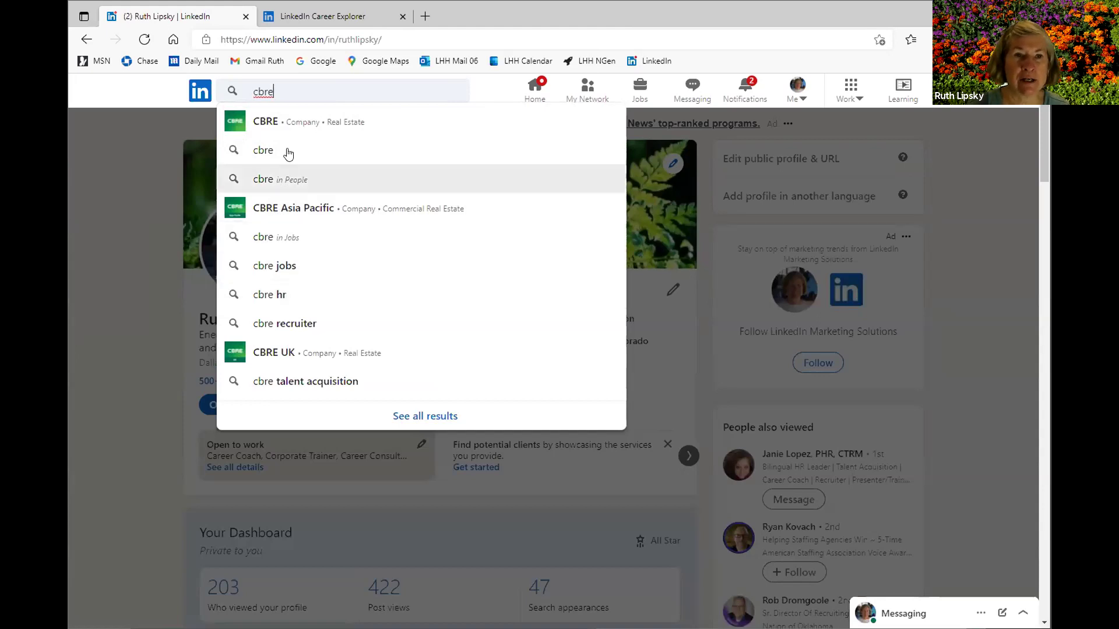
{"action": "left_click", "coordinate": [307, 125]}
{"action": "left_click", "coordinate": [304, 121]}
{"action": "left_click", "coordinate": [235, 122]}
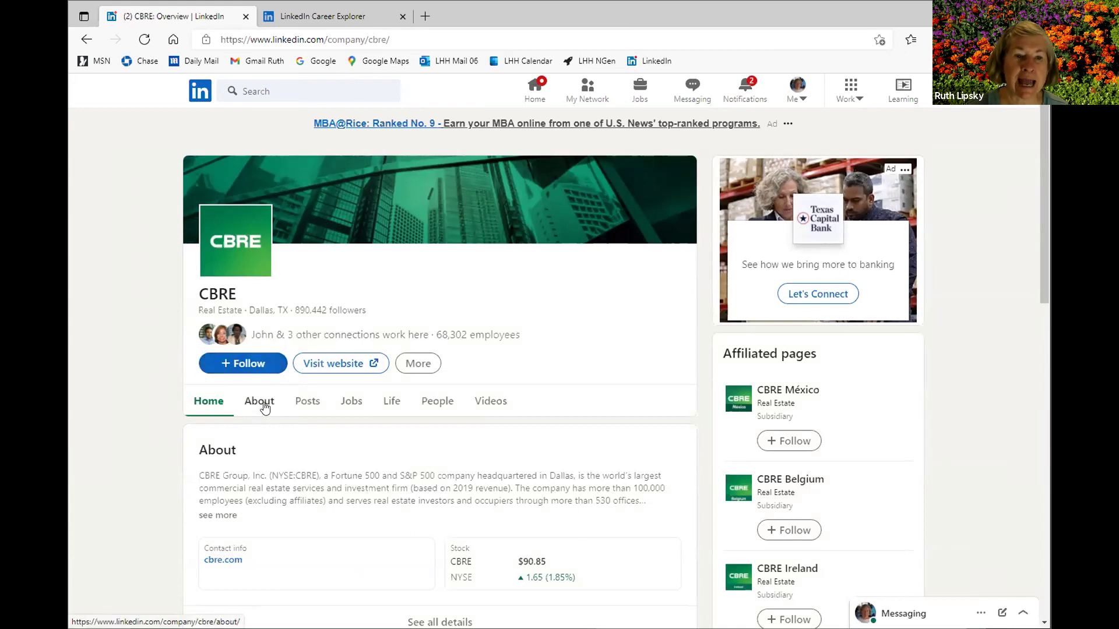
- Start a job alert from CBRE's job openings and enter a job title beginning with "proje"
{"action": "left_click", "coordinate": [351, 405]}
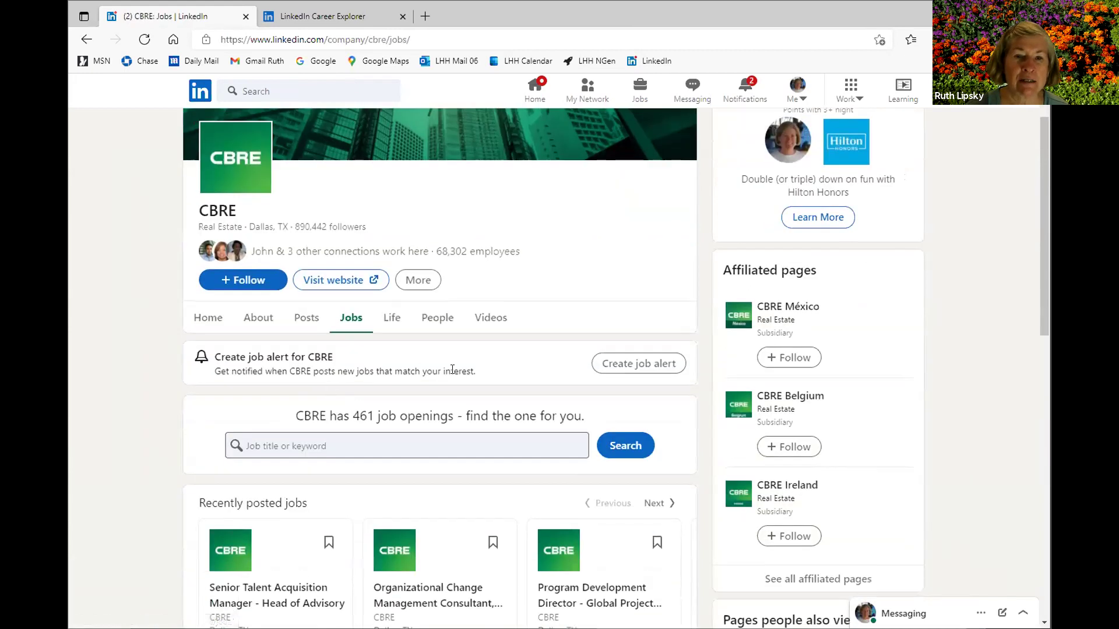
{"action": "left_click", "coordinate": [647, 370]}
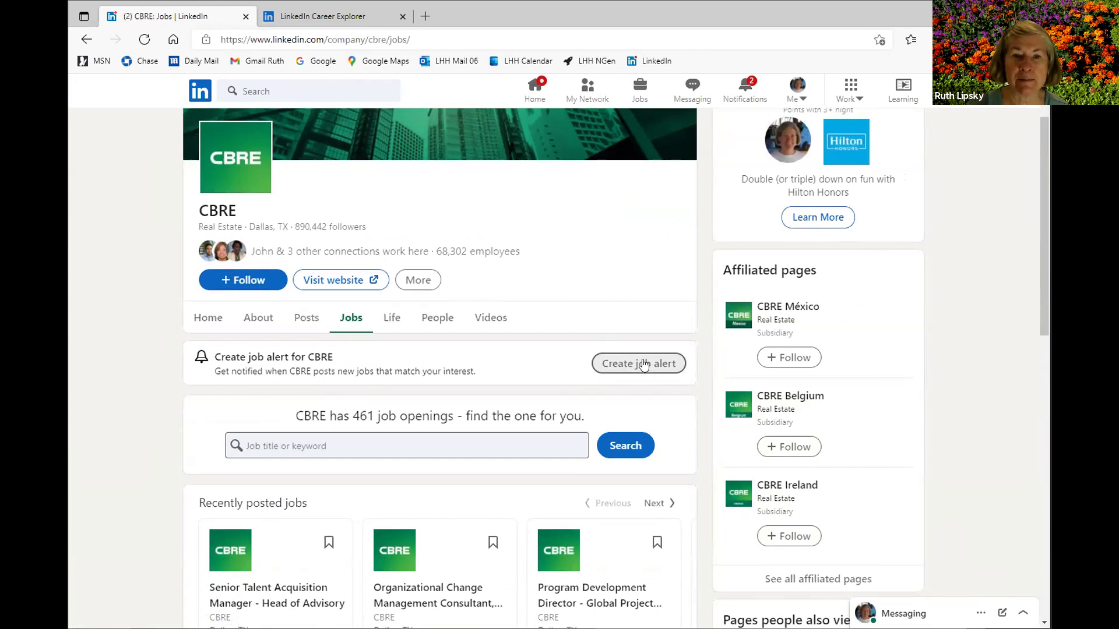
{"action": "left_click", "coordinate": [643, 365]}
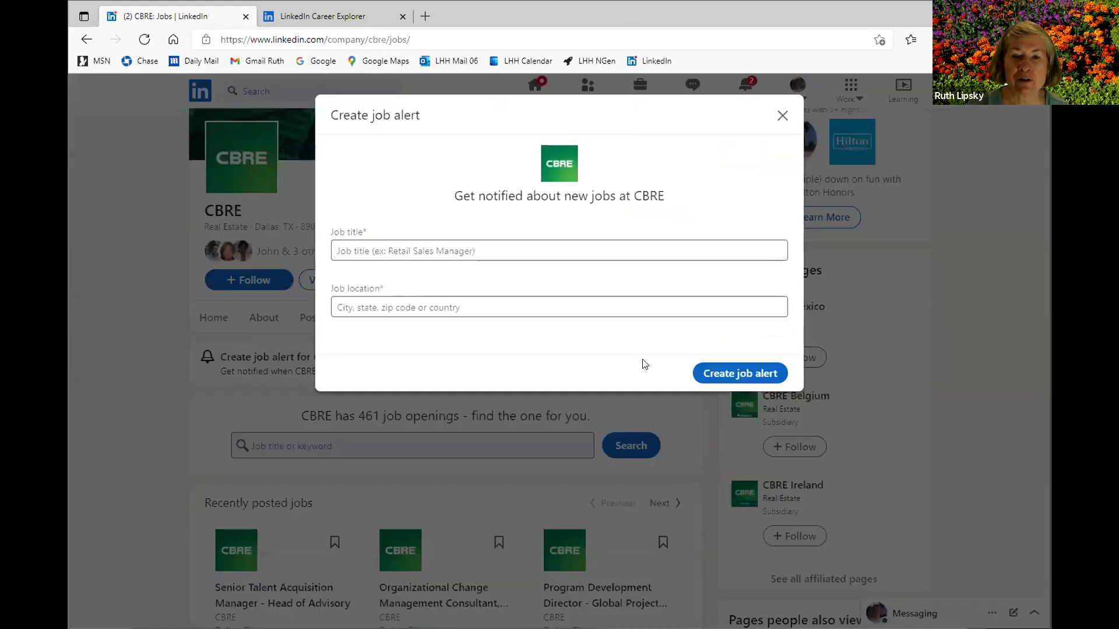
{"action": "left_click", "coordinate": [467, 251]}
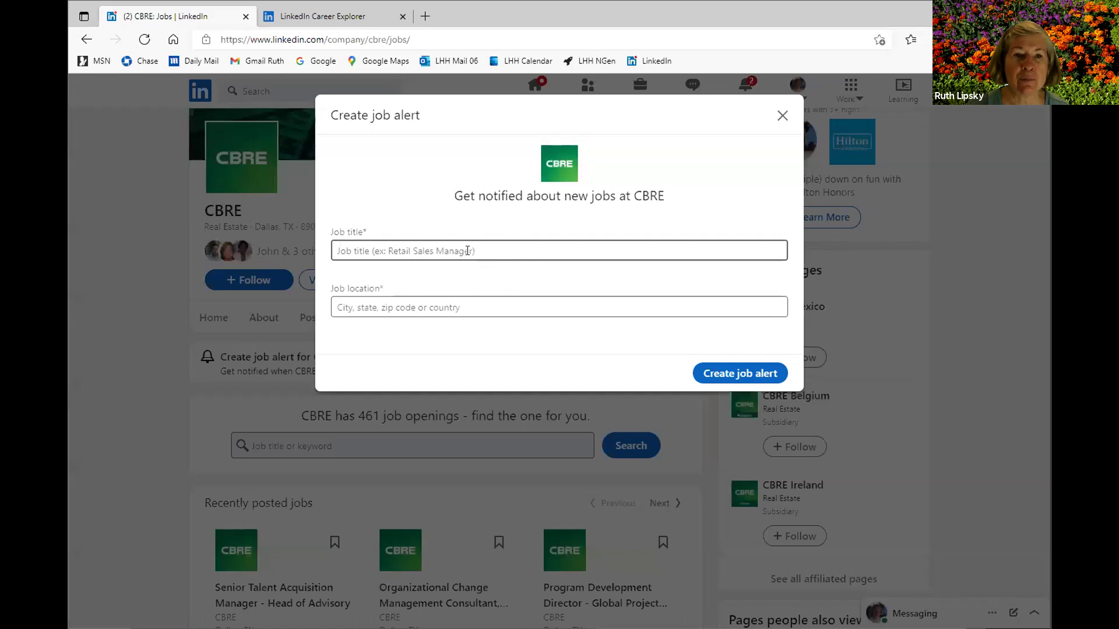
{"action": "type", "text": "proje"}
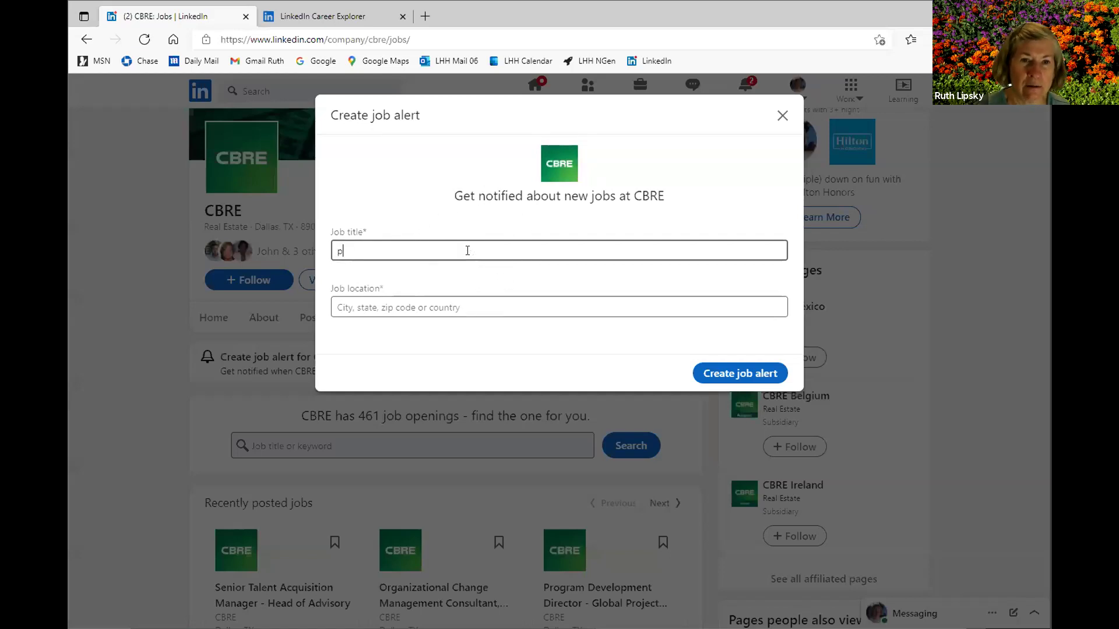